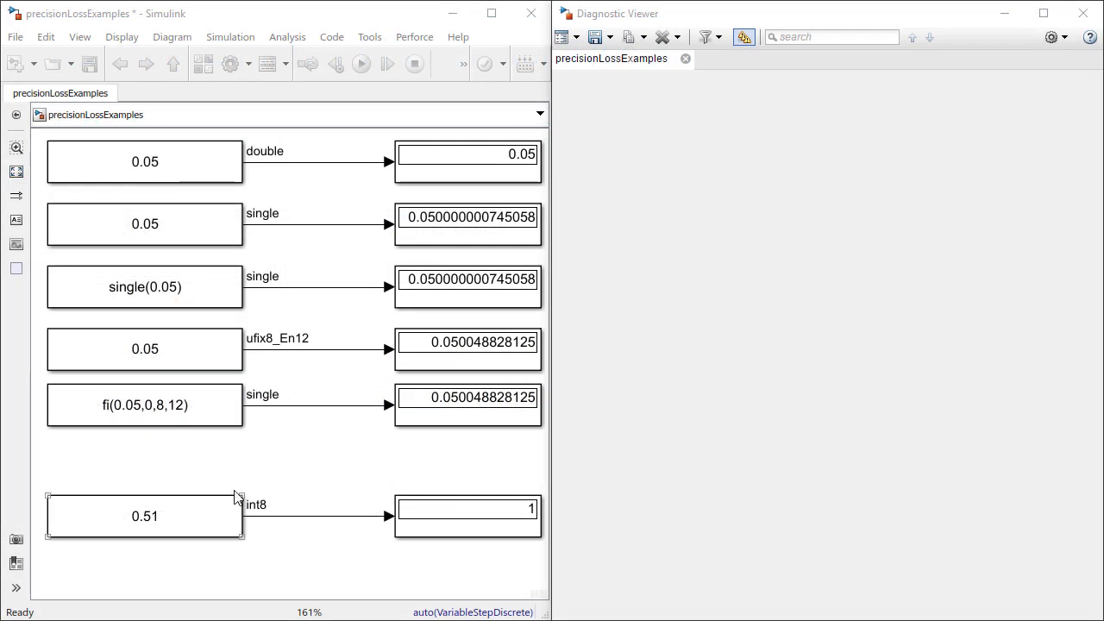
Run the model, expand the three precision-loss warnings, and highlight the flagged Constant2 block.
left_click(237, 498)
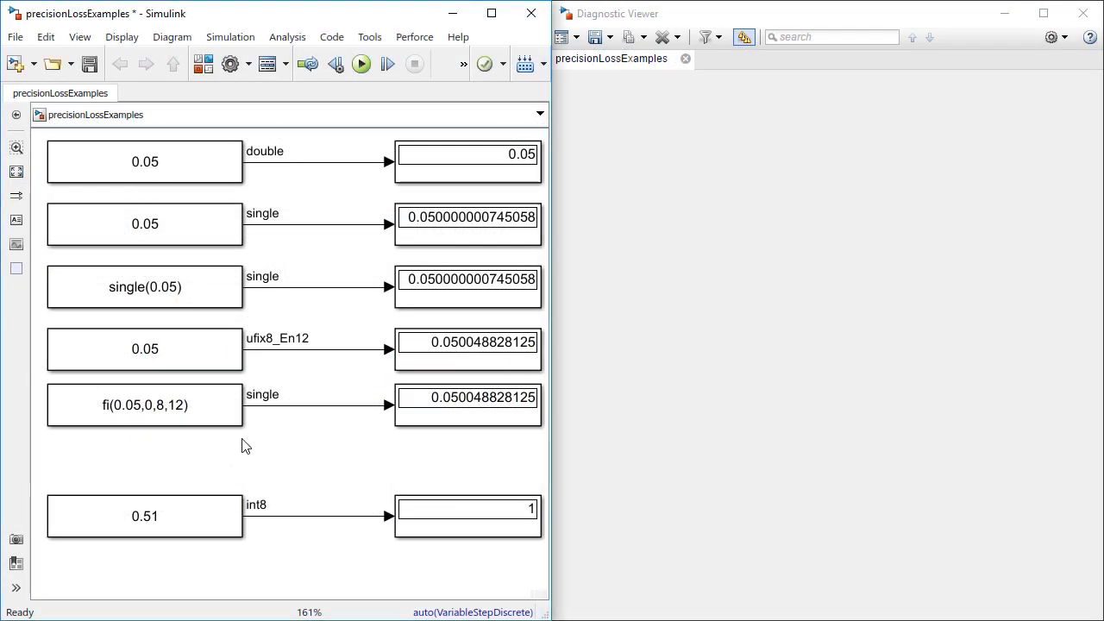
left_click(156, 178)
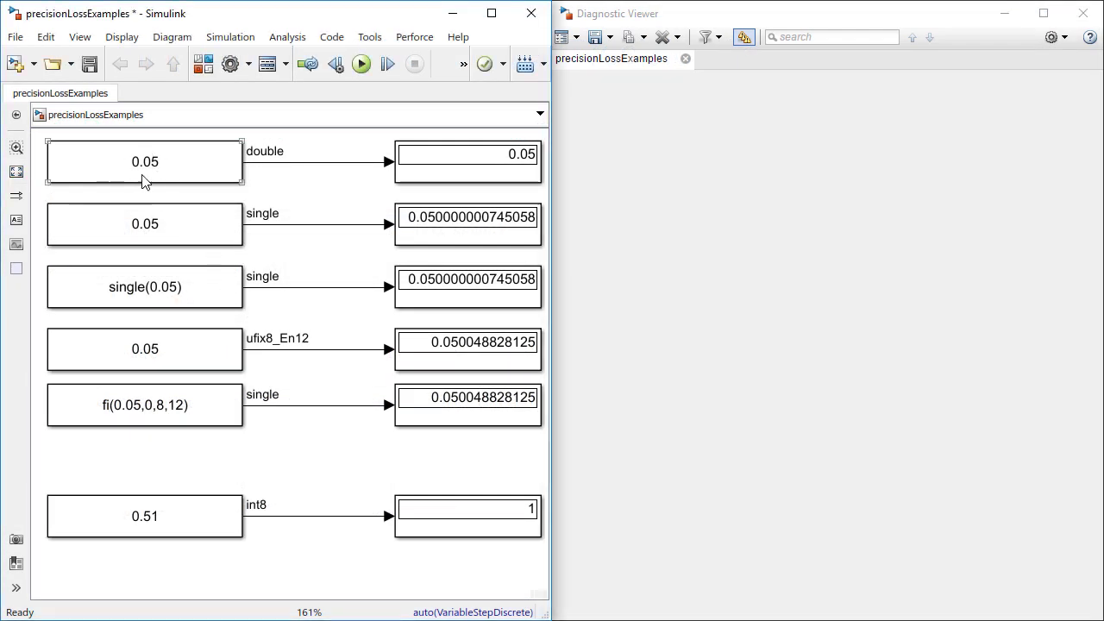
left_click(169, 591)
left_click(361, 64)
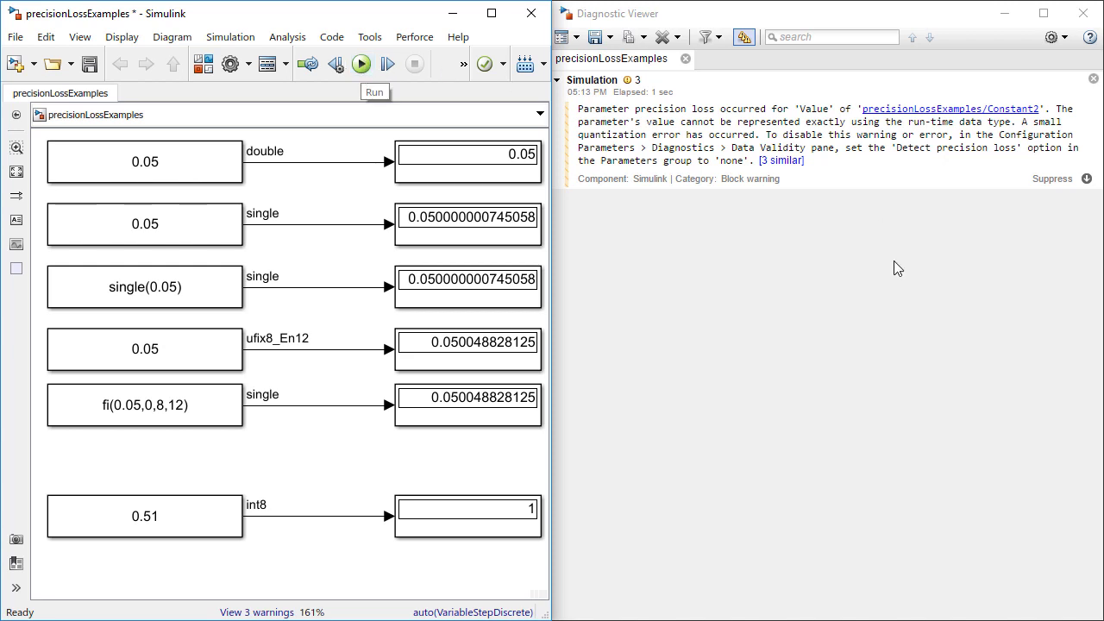
left_click(781, 160)
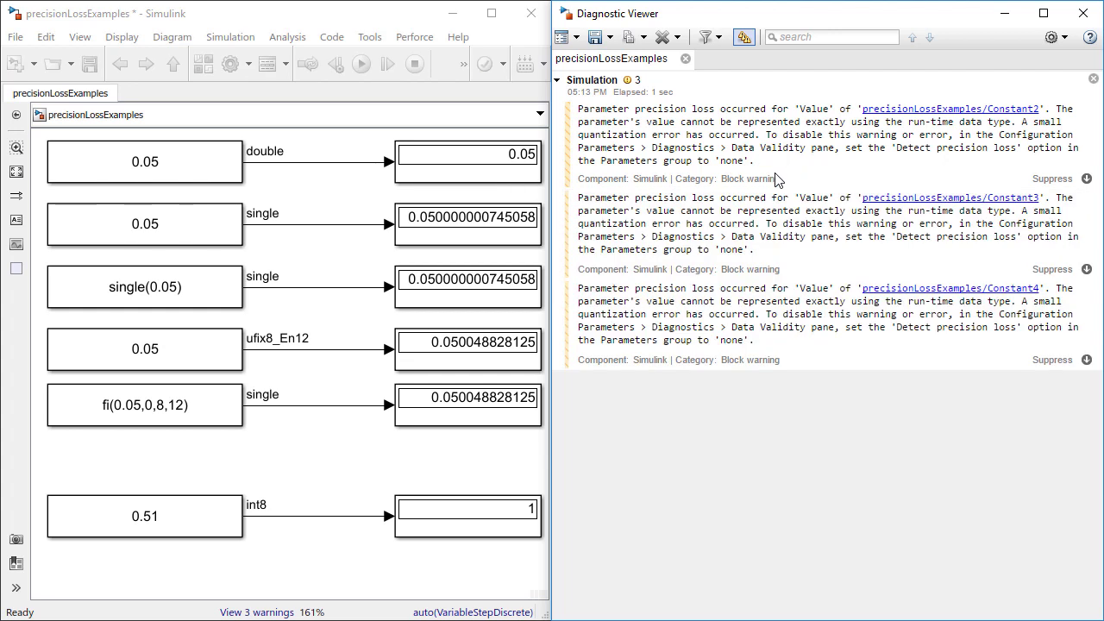
left_click(908, 111)
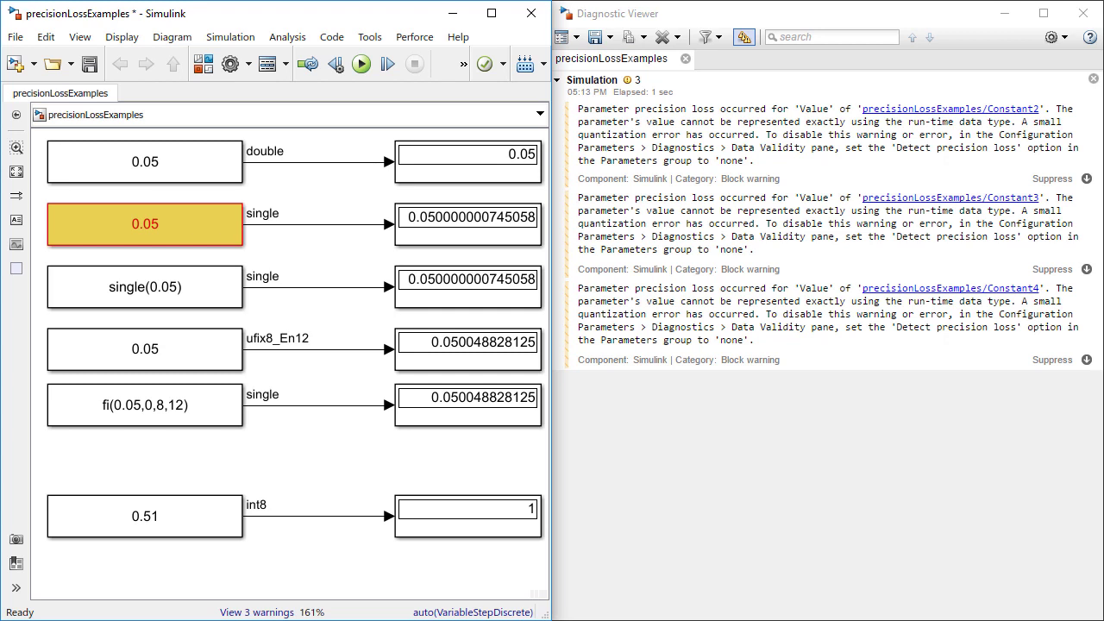
Switch to quantizationExample.mlx and scroll through the 0.05 quantization errors and plots.
key("alt+Tab")
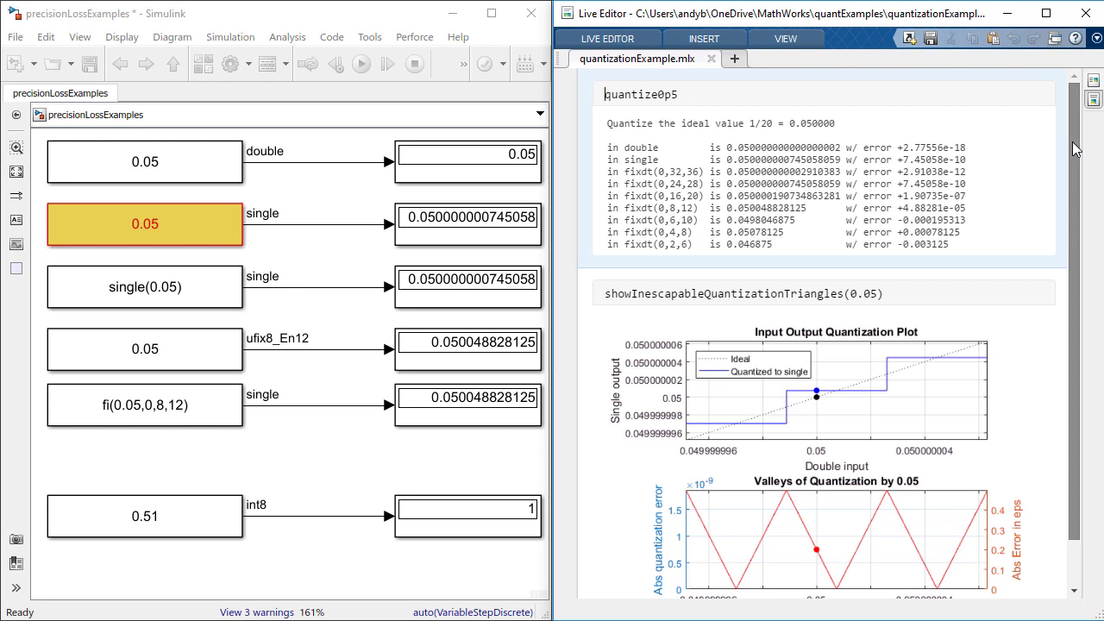
scroll(1075, 148, "down", 2)
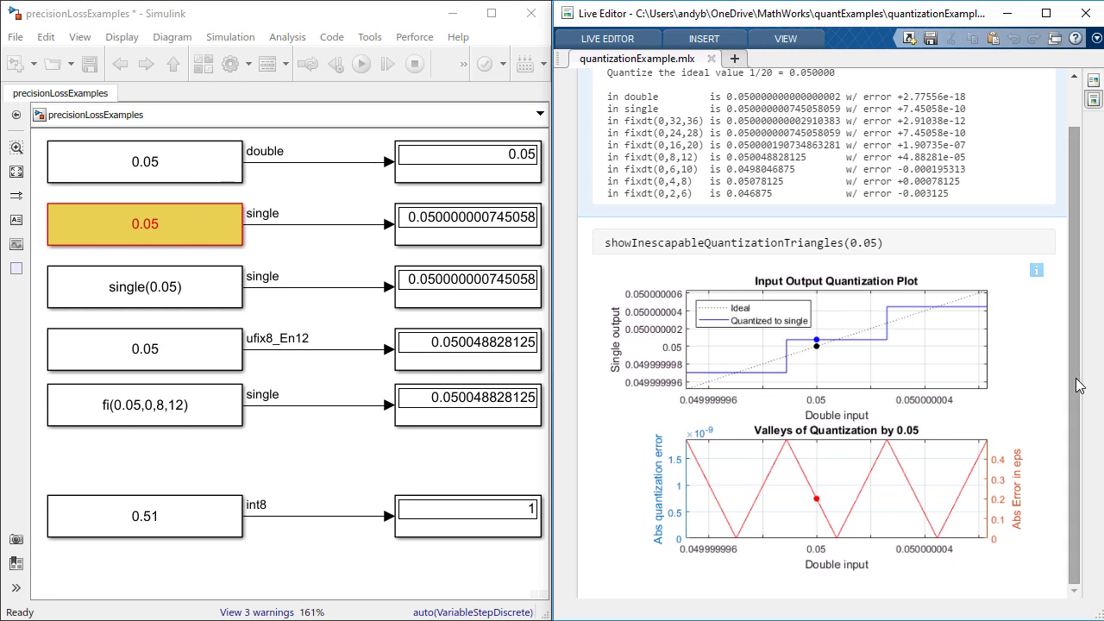
Scroll through the remaining quantization example output in the Live Editor.
left_click_drag(1075, 383, 1069, 245)
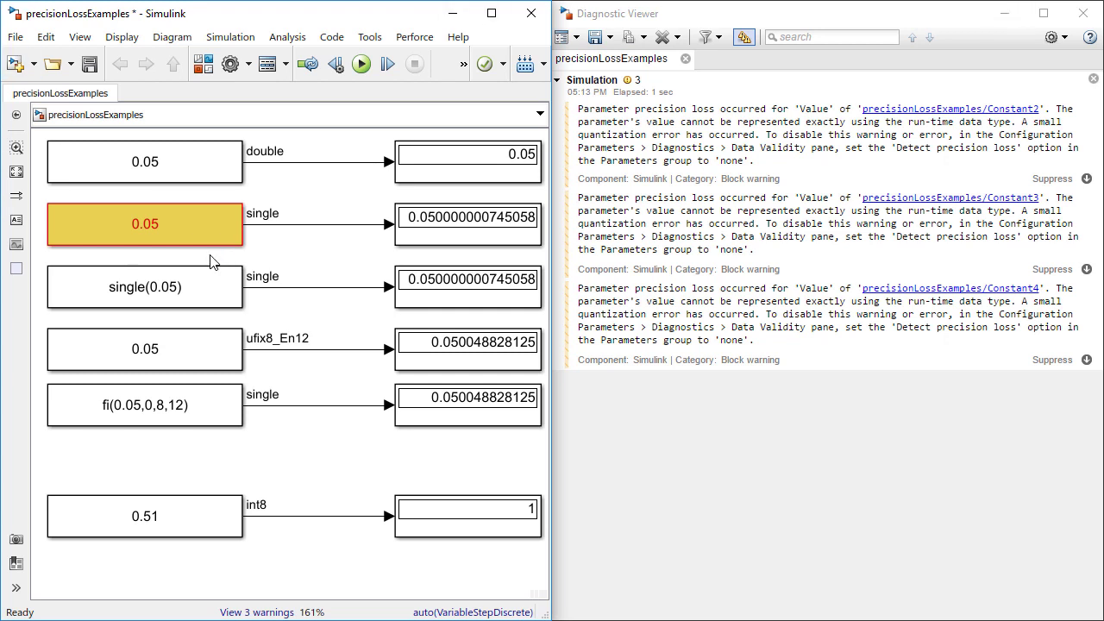
left_click(158, 228)
double_click(157, 223)
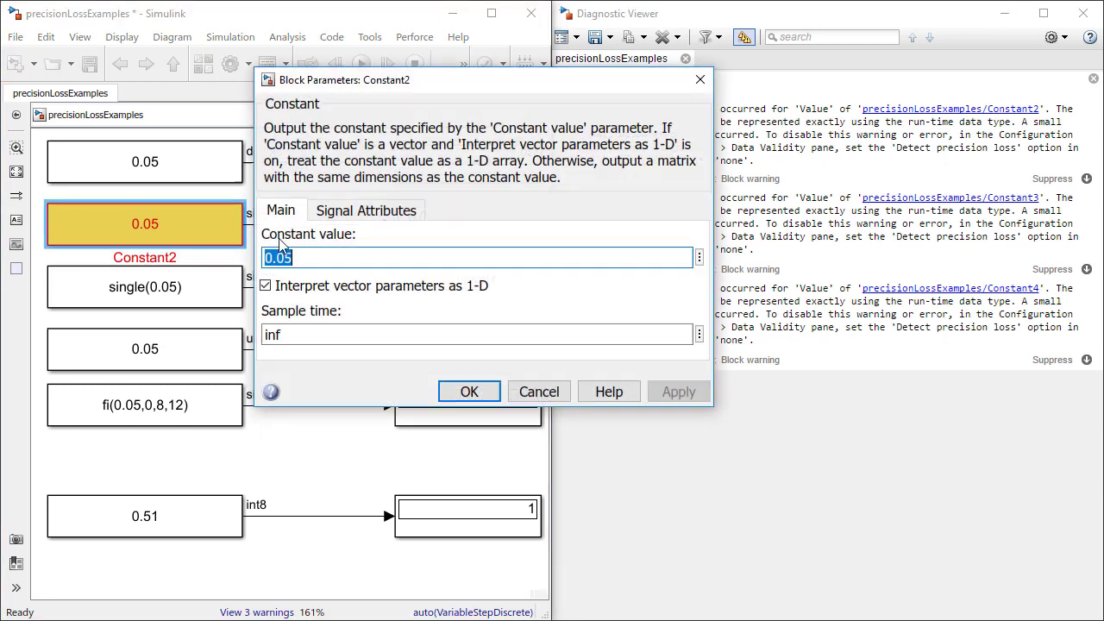
left_click(304, 258)
left_click_drag(277, 257, 296, 257)
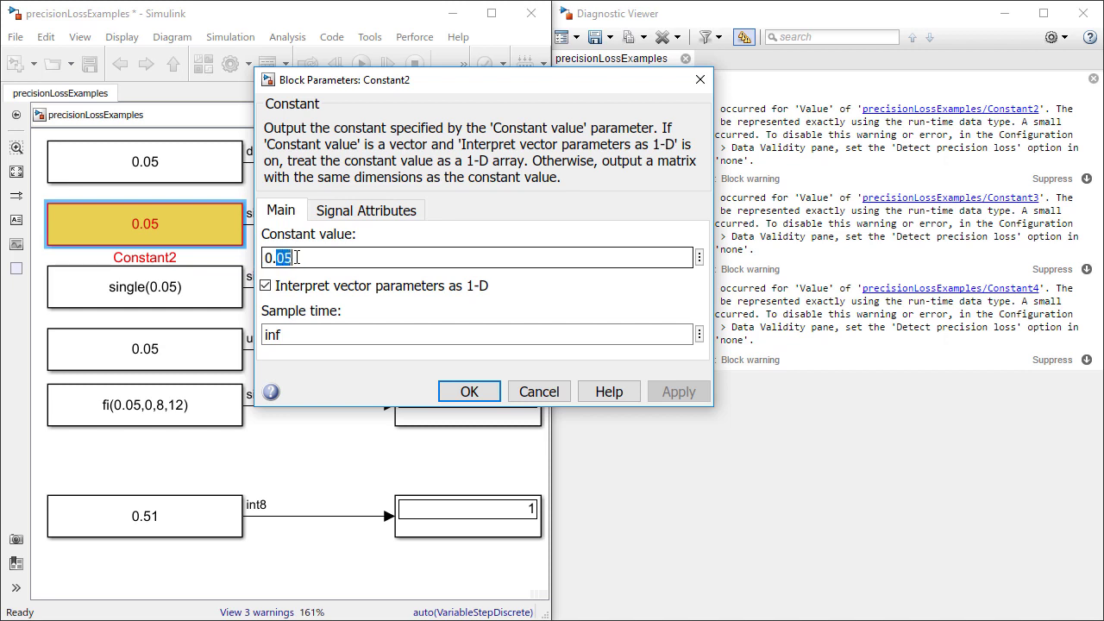
left_click(321, 259)
left_click(469, 392)
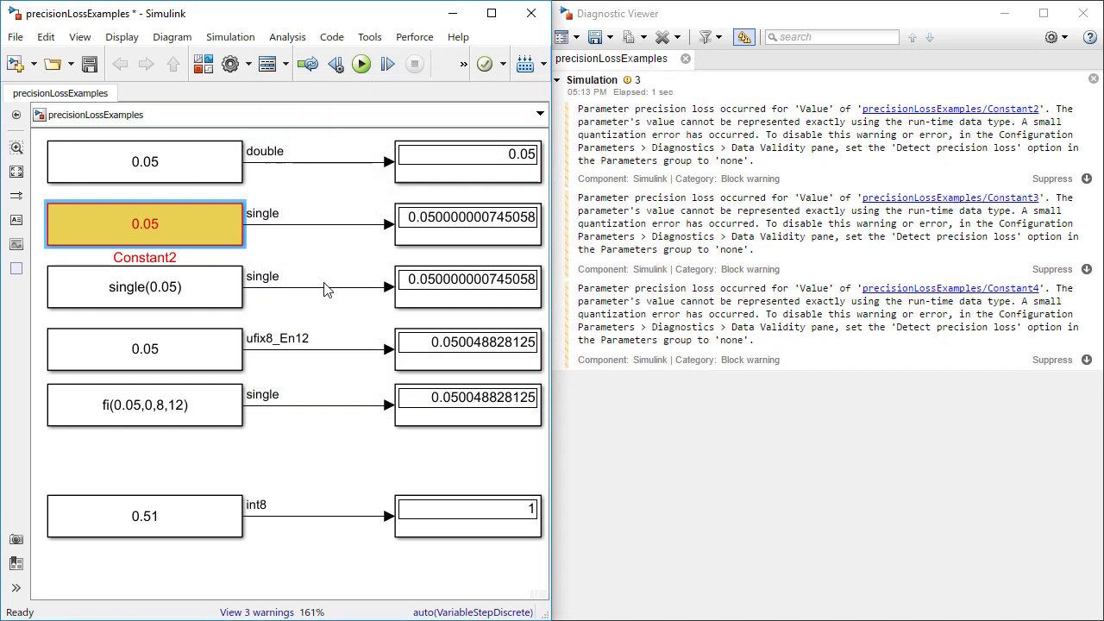
Suppress the Constant2 warning, rerun, and list the remaining Constant3 and Constant4 warnings.
left_click(1087, 180)
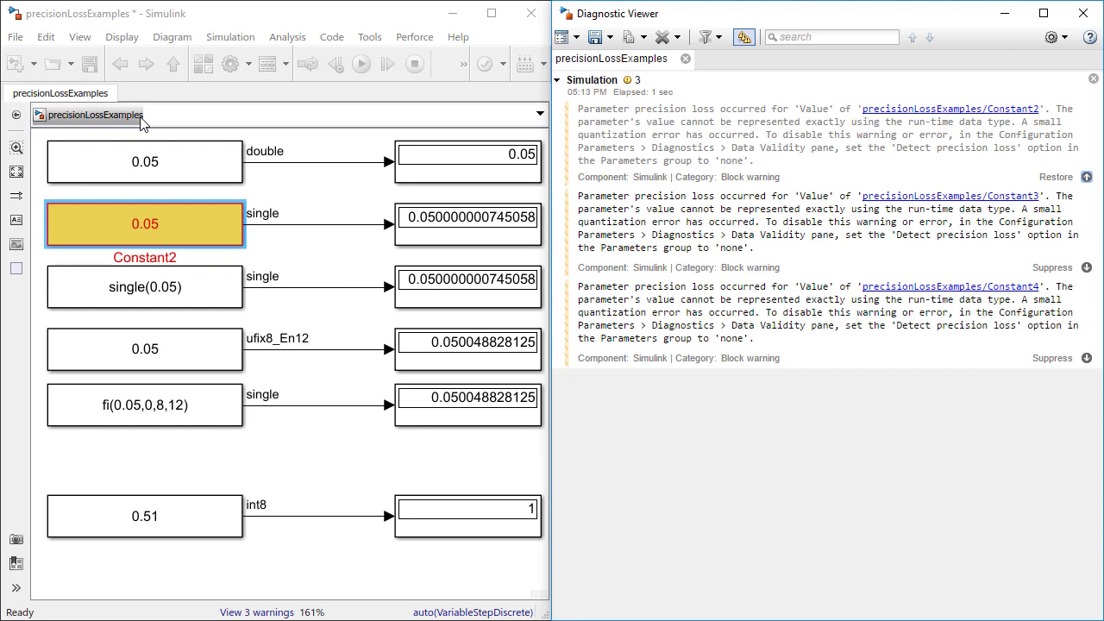
left_click(177, 9)
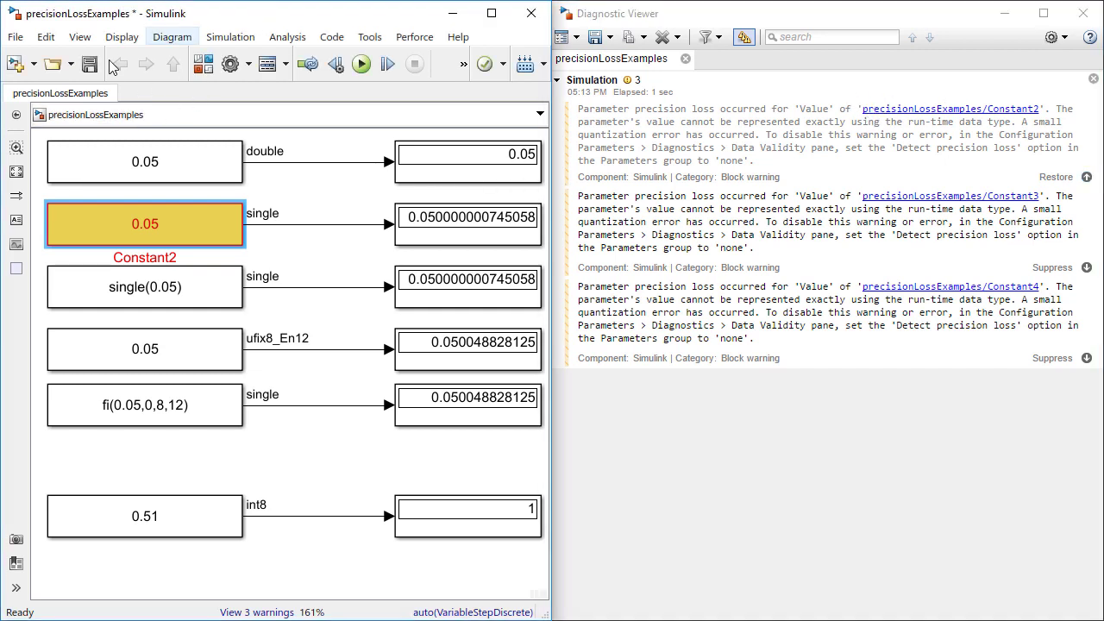
left_click(368, 69)
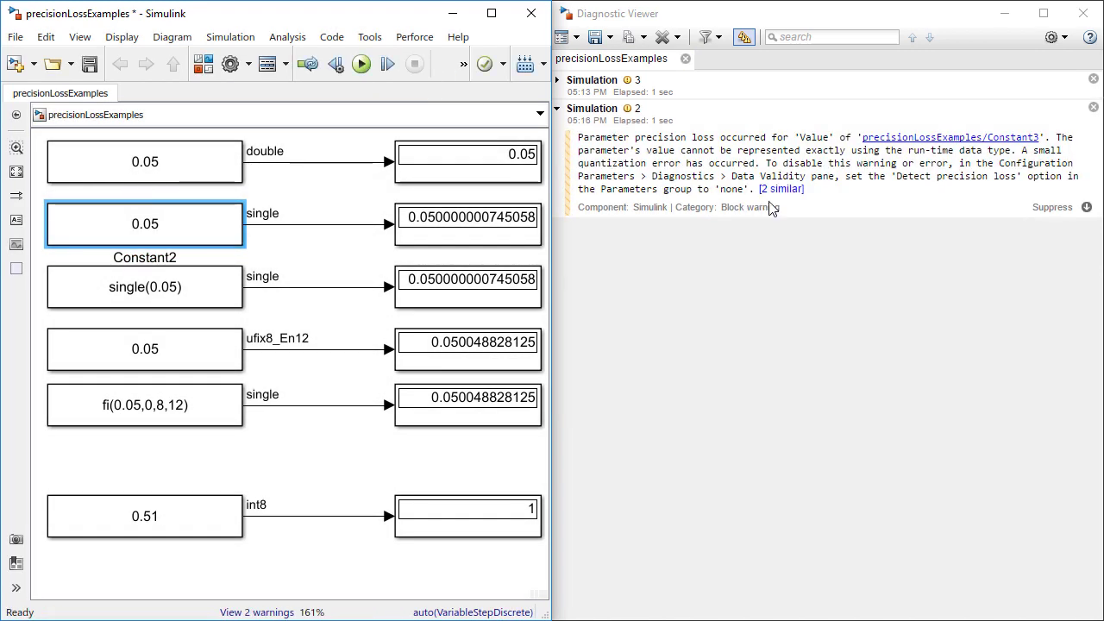
left_click(789, 193)
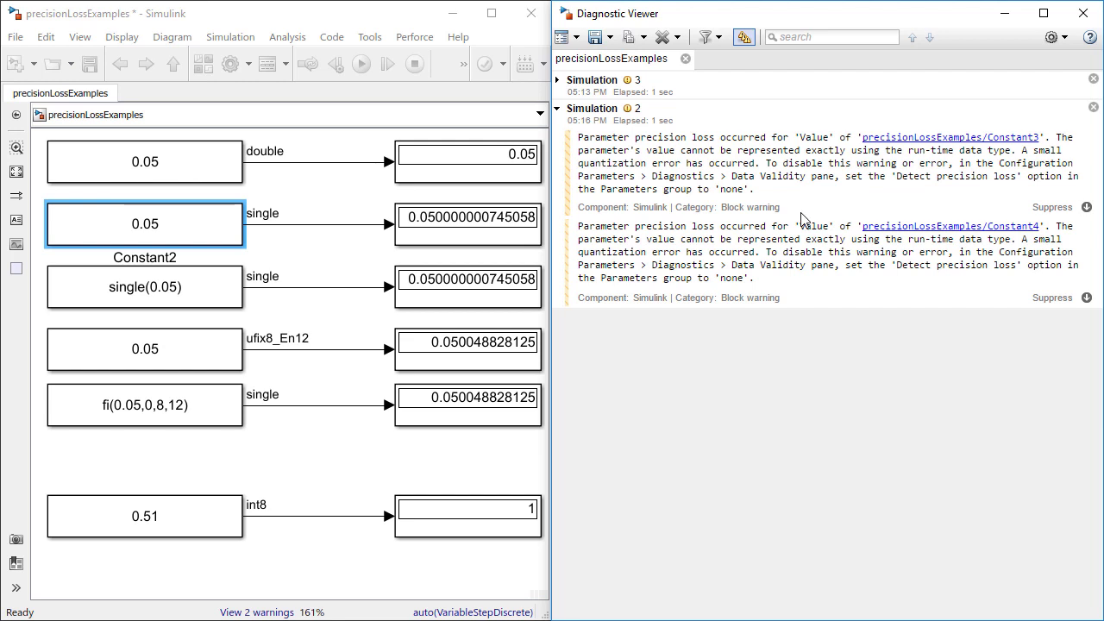
Locate and select the ufix8_En12 Constant3 block flagged by the warning.
left_click(969, 143)
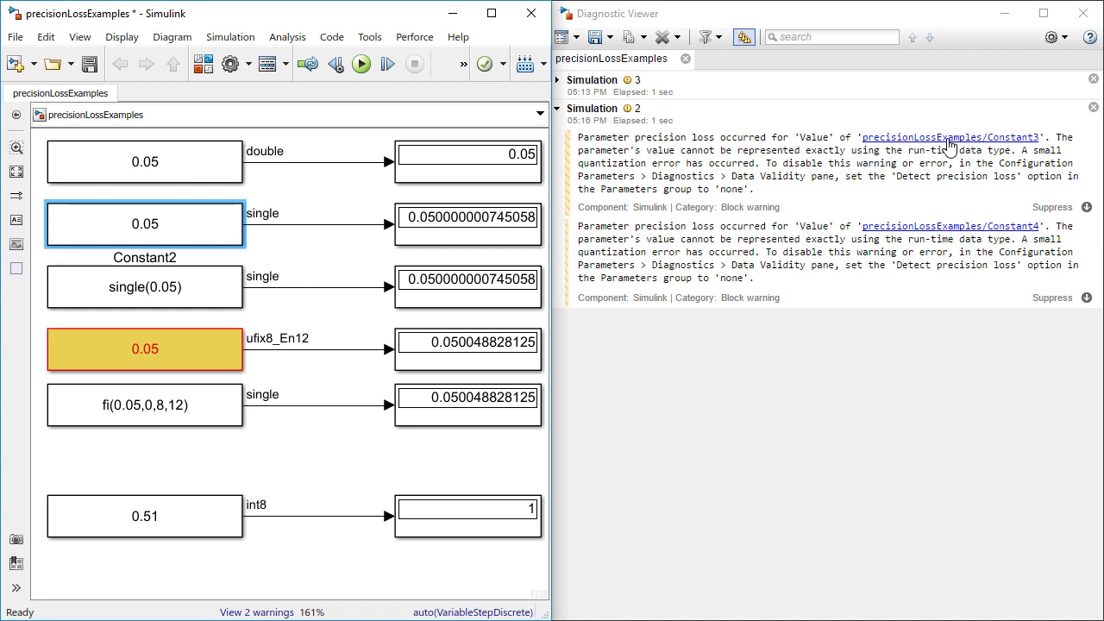
left_click(125, 345)
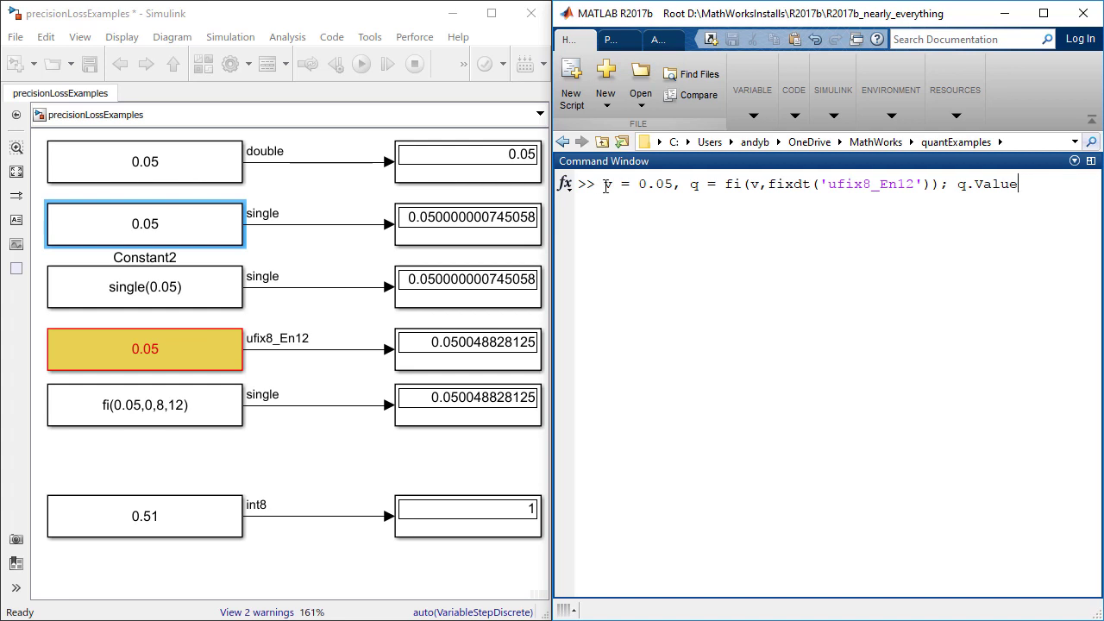
left_click_drag(606, 184, 673, 189)
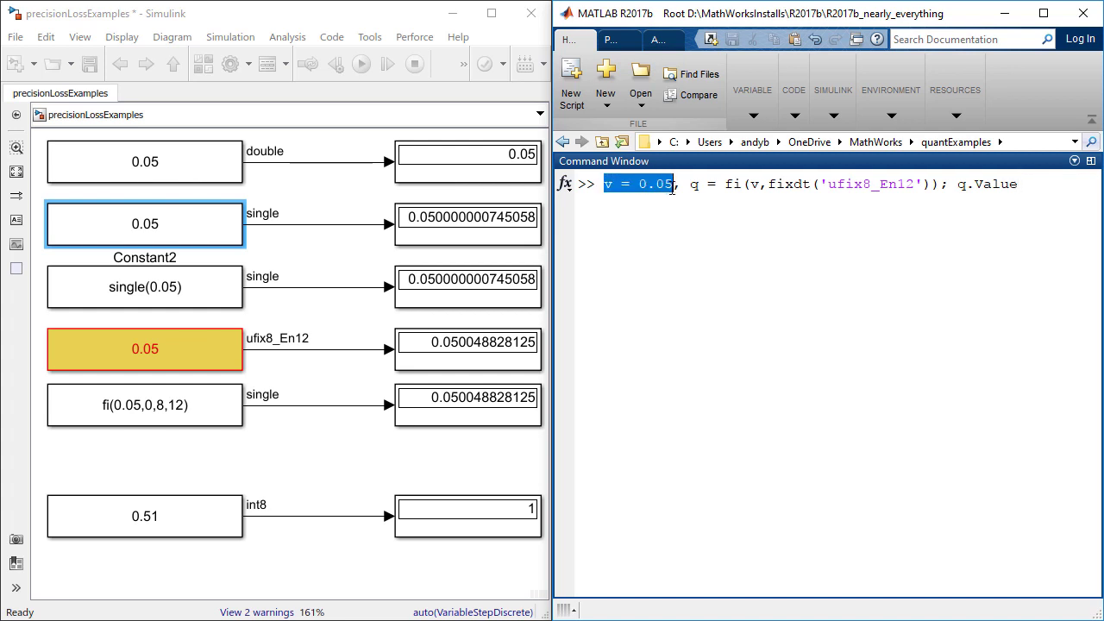
left_click(669, 287)
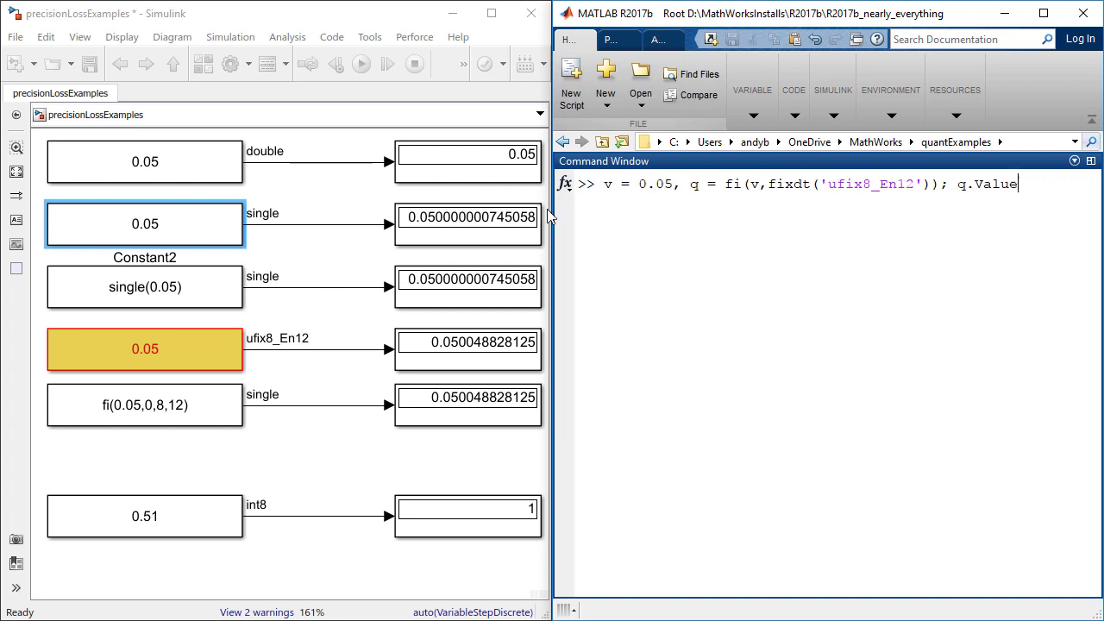
double_click(128, 377)
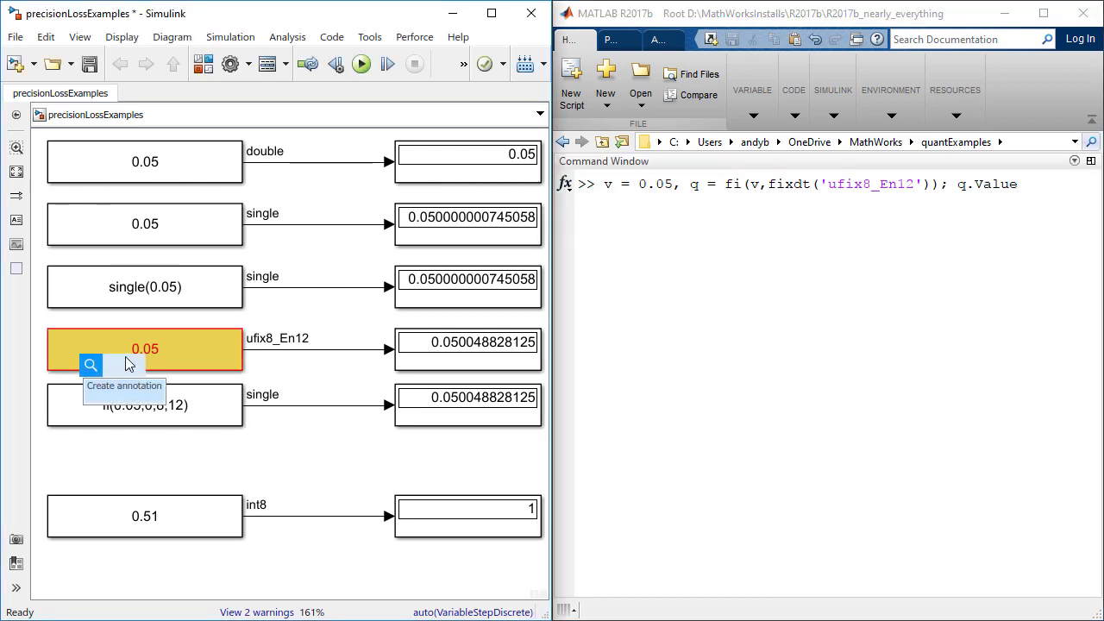
left_click(110, 345)
double_click(110, 344)
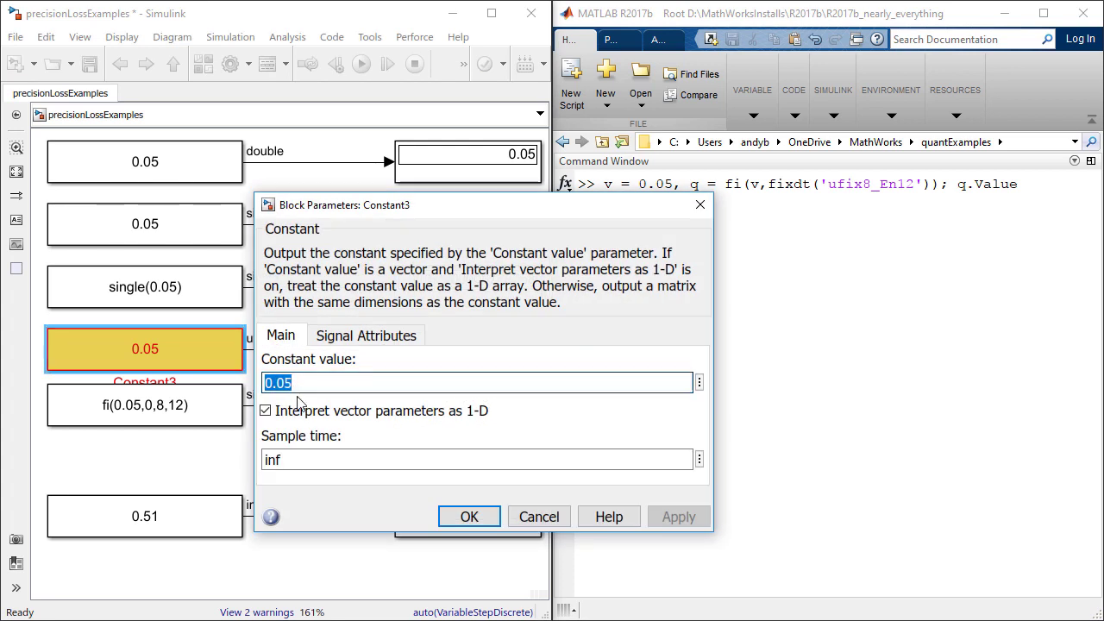
left_click(477, 517)
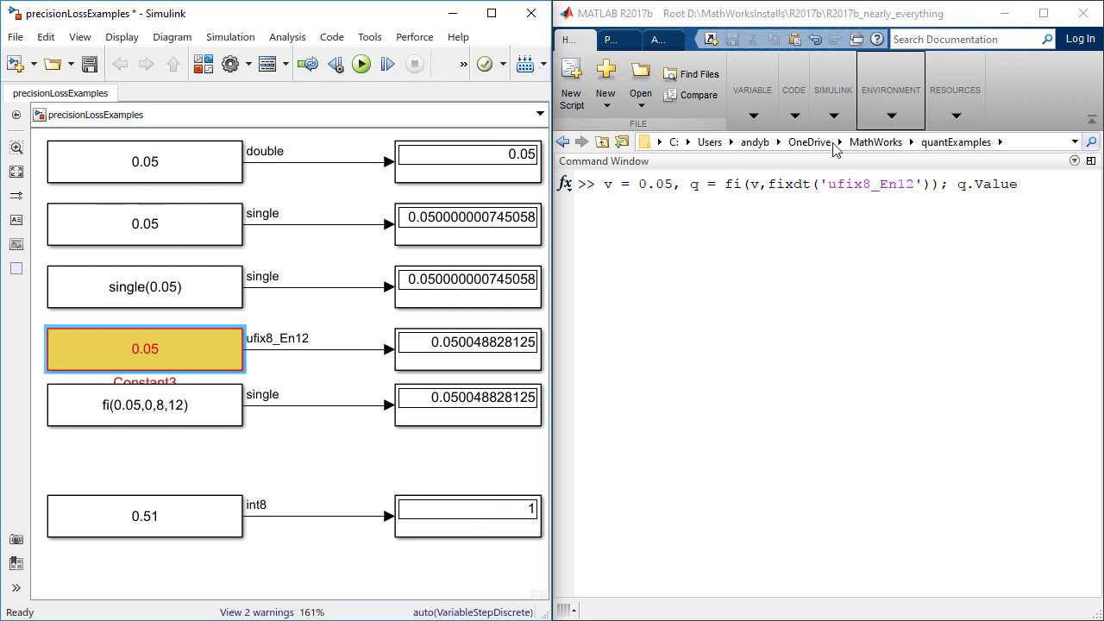
double_click(730, 184)
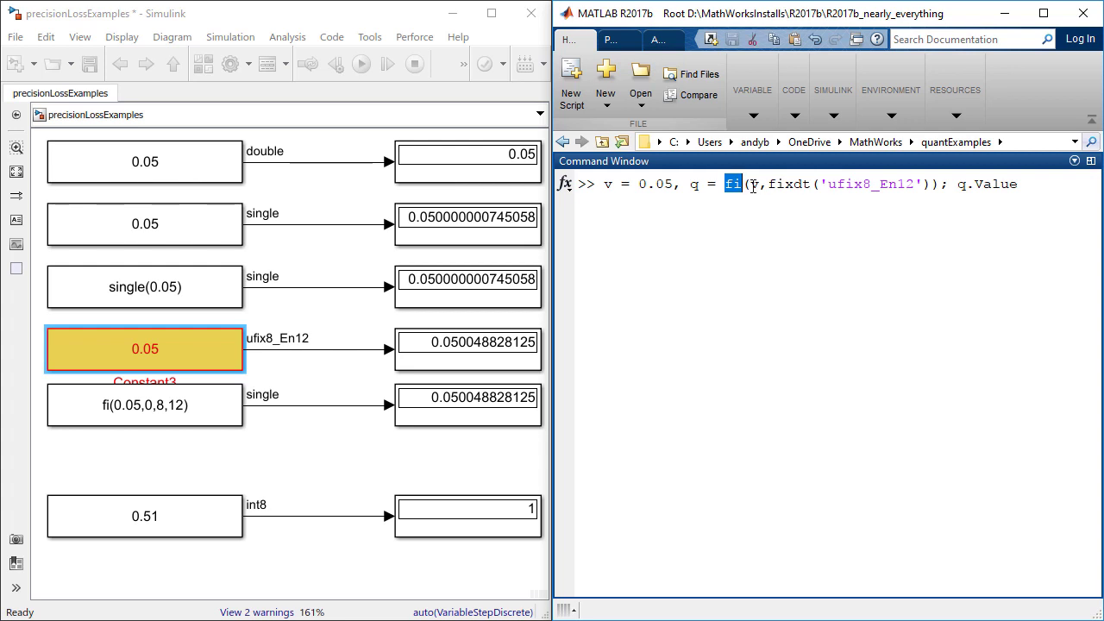
double_click(754, 184)
left_click_drag(768, 185, 931, 189)
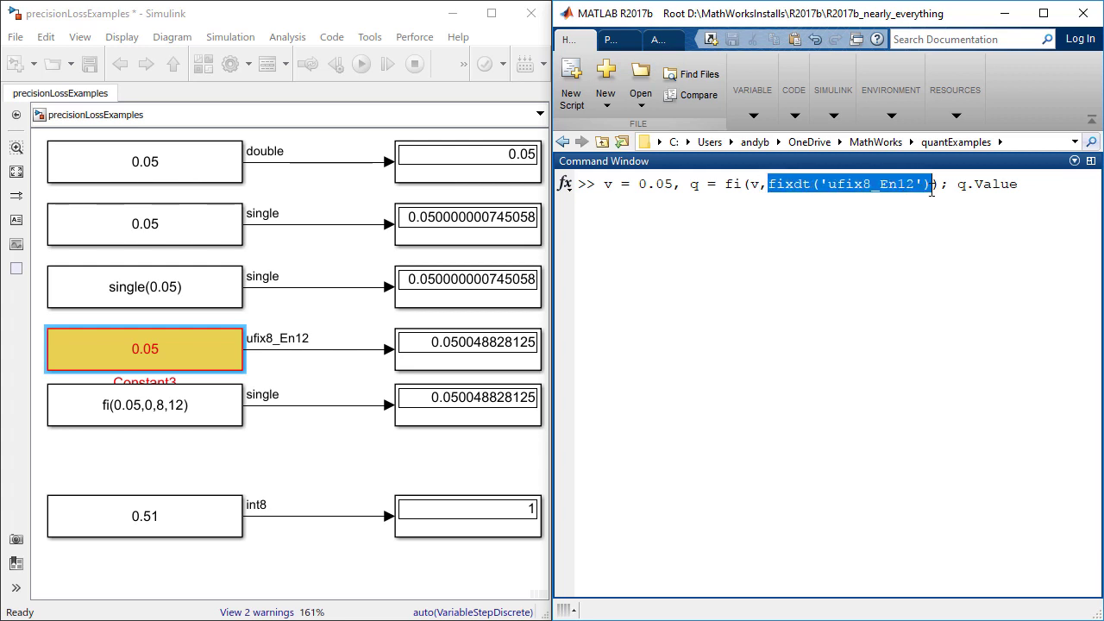
left_click(922, 259)
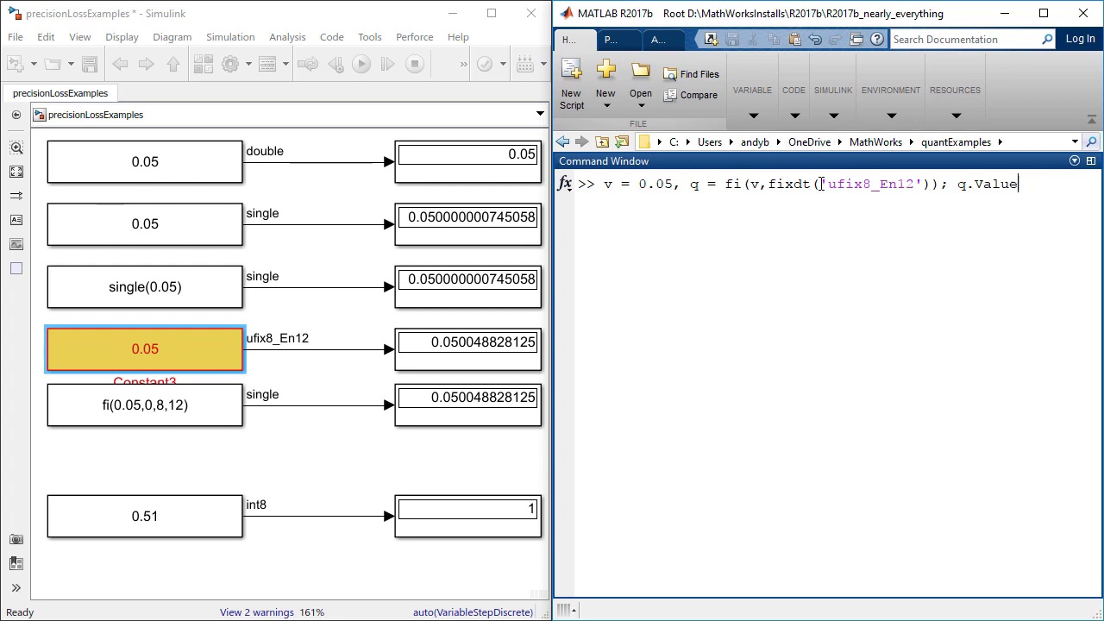
left_click_drag(820, 184, 924, 187)
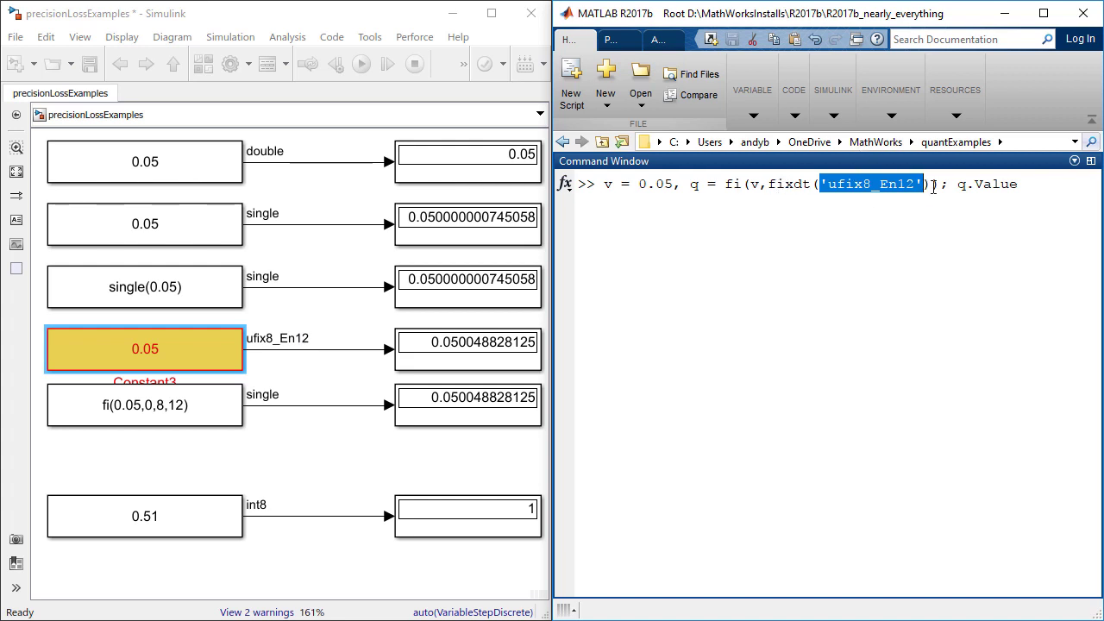
double_click(696, 186)
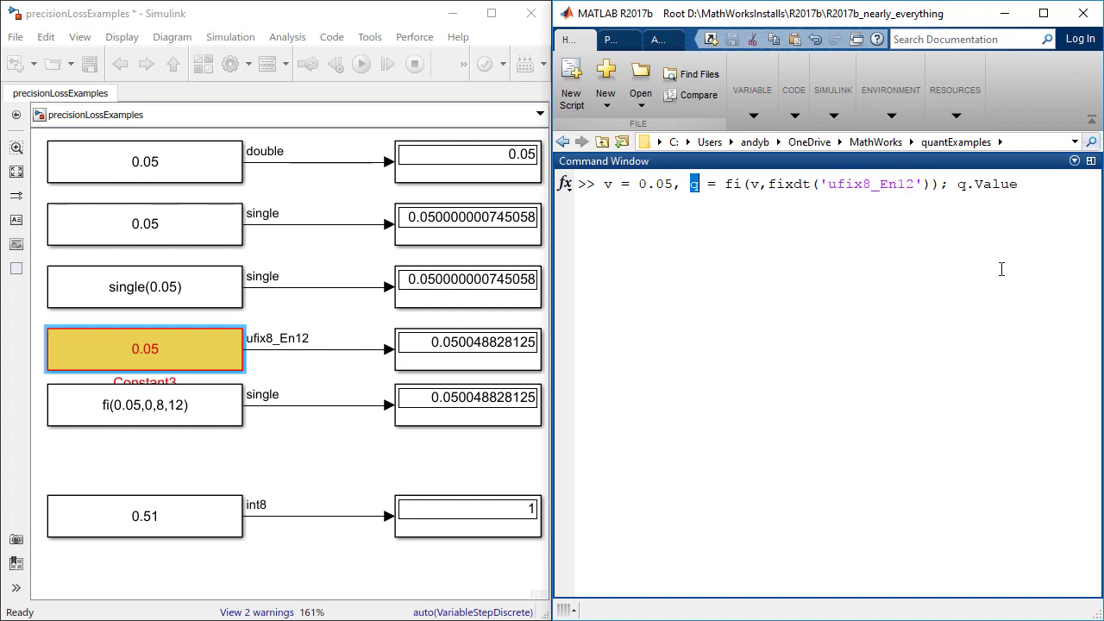
left_click(968, 185)
left_click_drag(968, 185, 1021, 186)
left_click(1043, 194)
Quantize 0.05 as ufix8_En12 and with fixdt(0,8,12) in the Command Window.
key("Return")
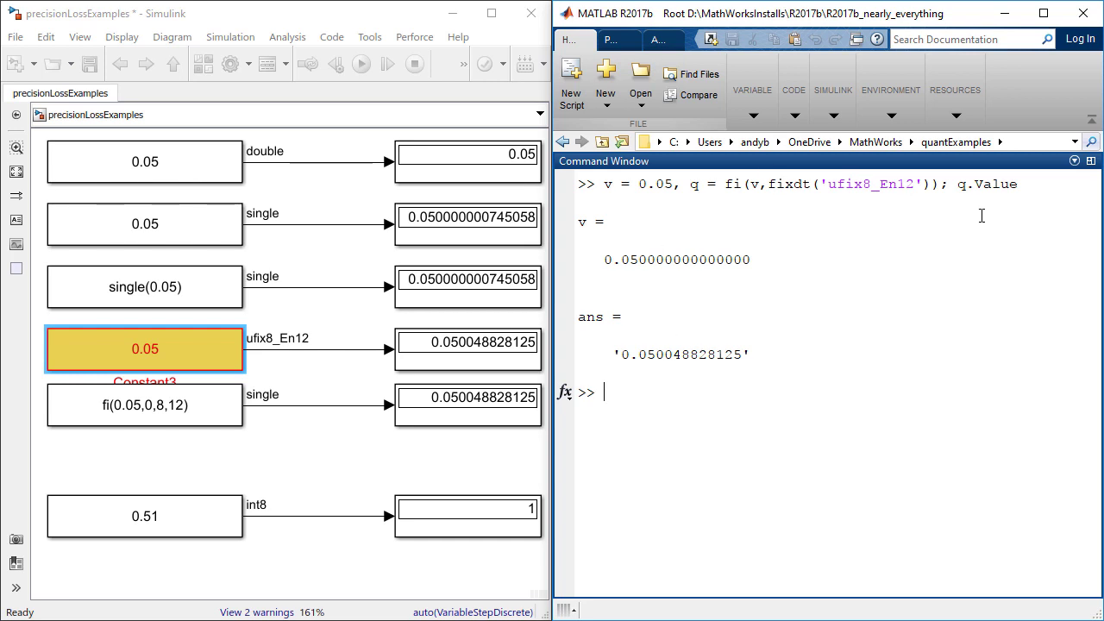
type("v = 0.05, q = fi(v,fixdt(0,8,12)); q.Value")
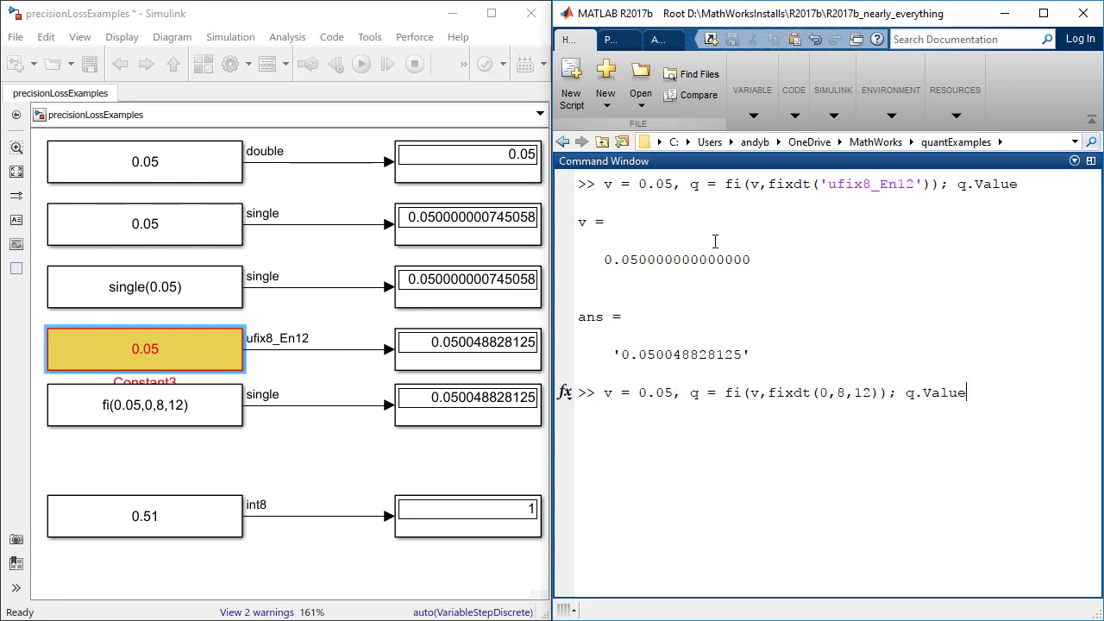
double_click(862, 392)
left_click(989, 392)
key("Return")
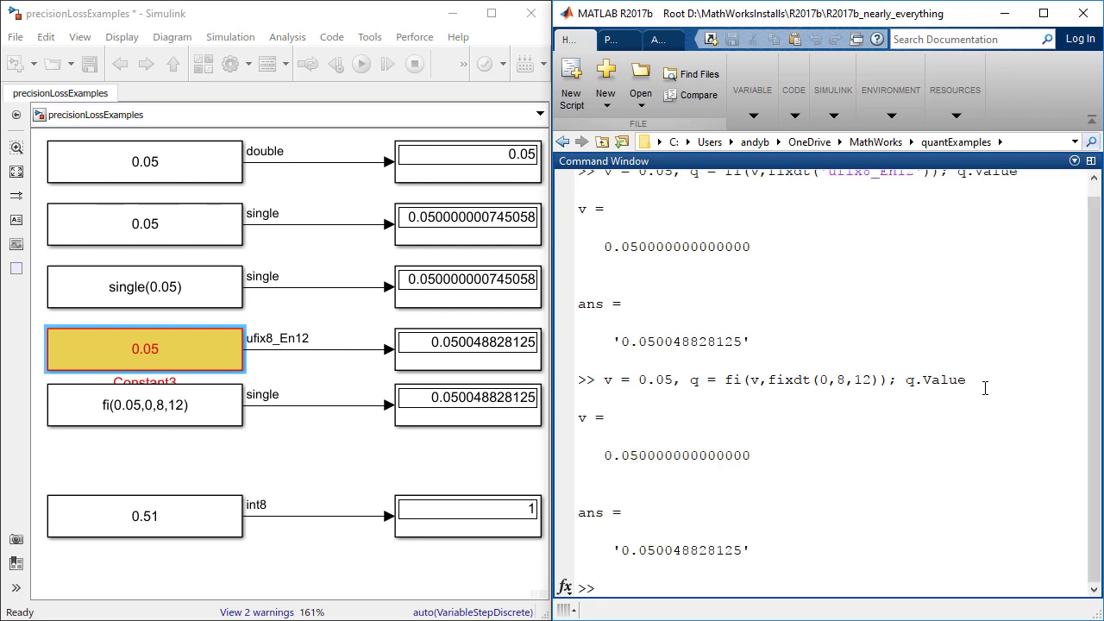
Rerun the single-precision quantization of 0.05, then rerun the Simulink model.
key("Up")
key("Up")
key("Up")
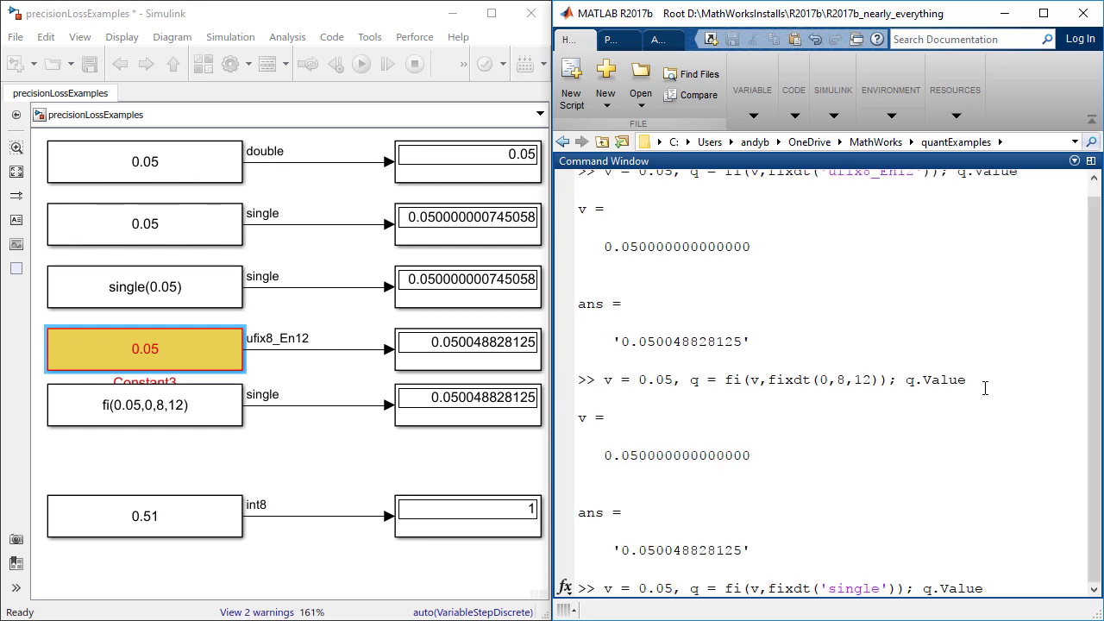
key("Return")
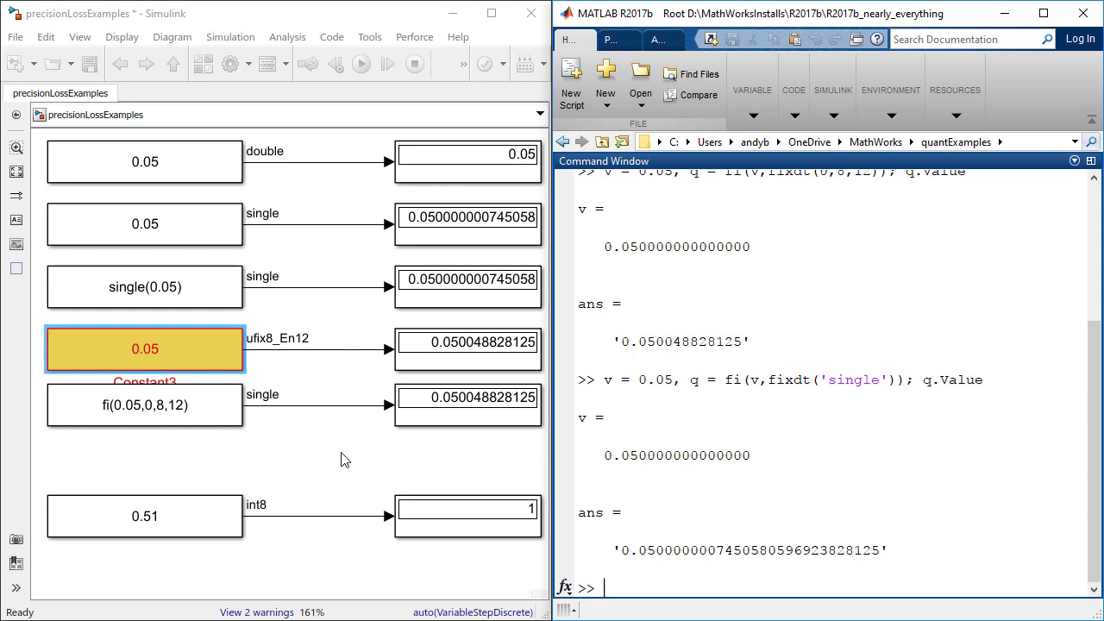
left_click(302, 493)
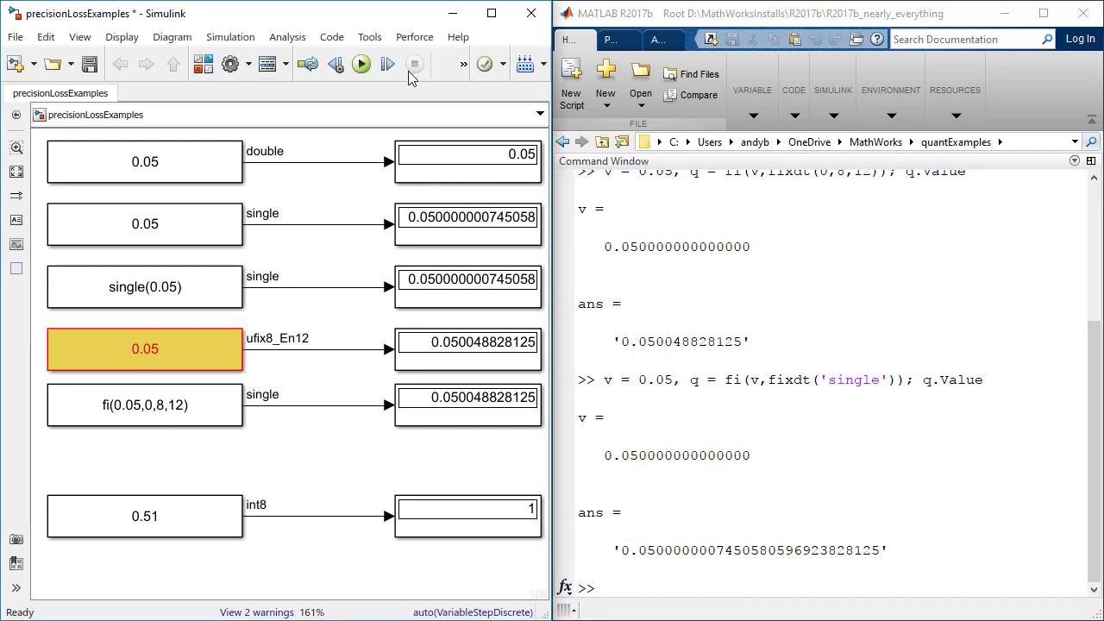
left_click(358, 67)
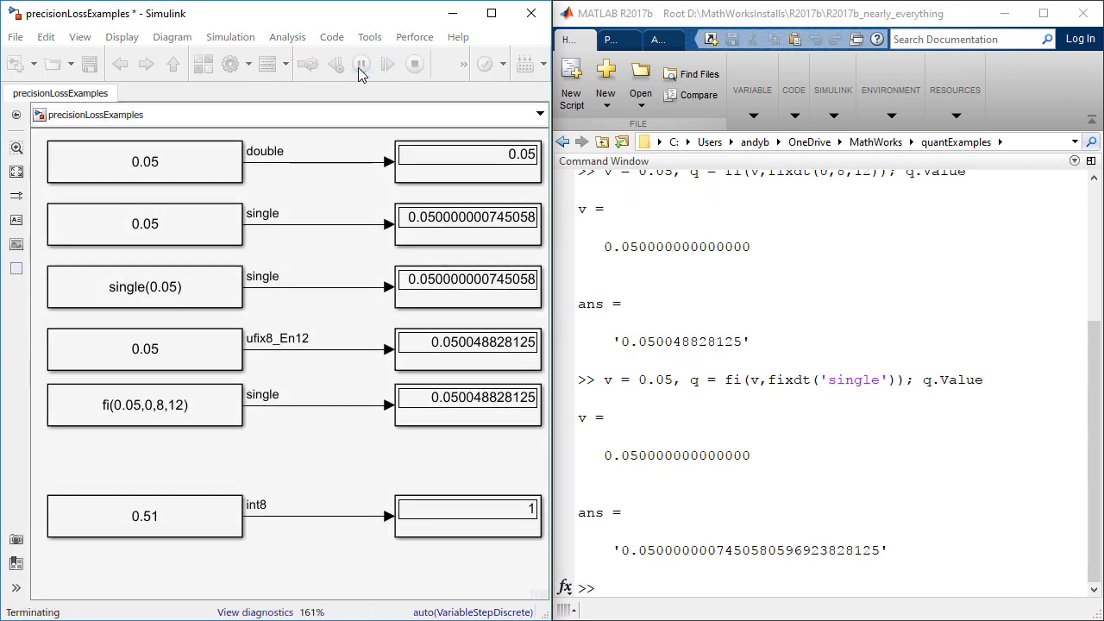
Suppress the Constant3 precision-loss warning and locate the 0.51 int8 Constant4 block.
left_click(266, 612)
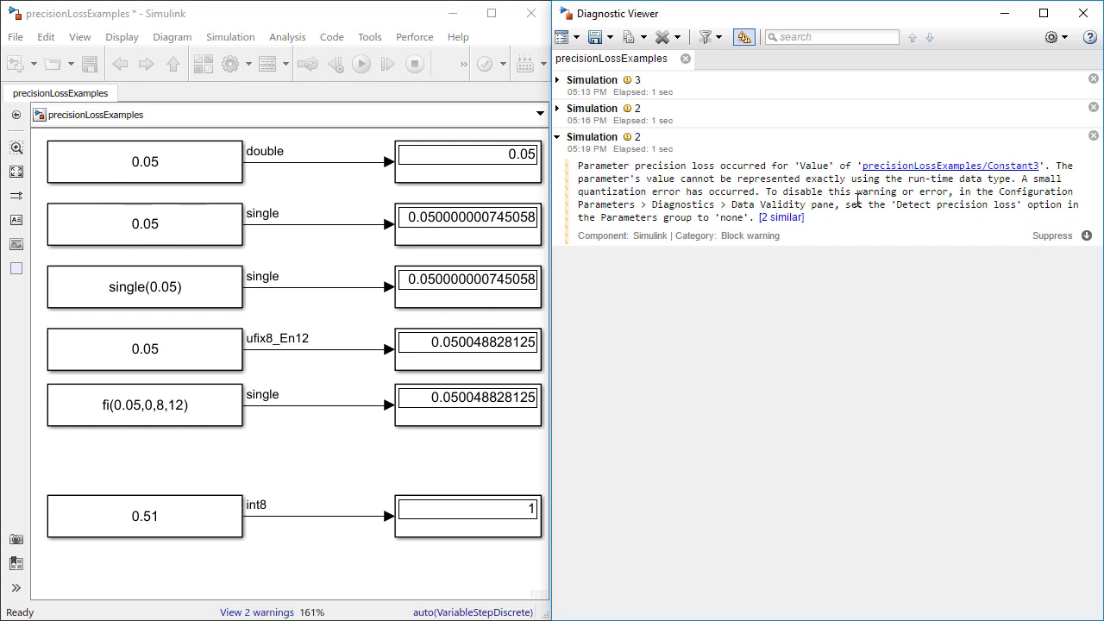
left_click(774, 221)
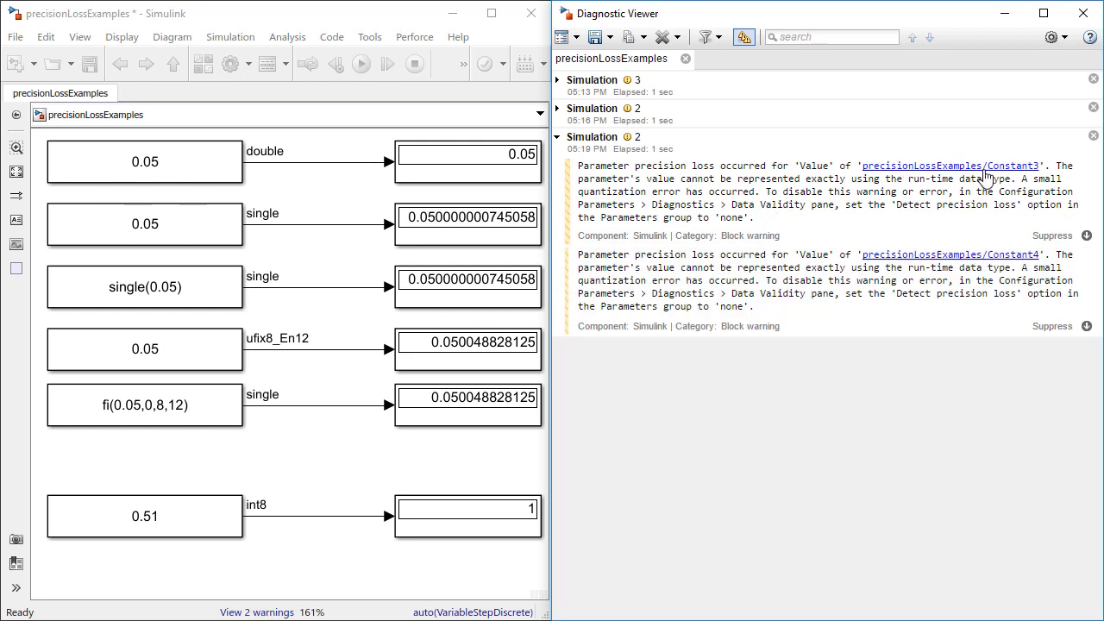
left_click(1086, 236)
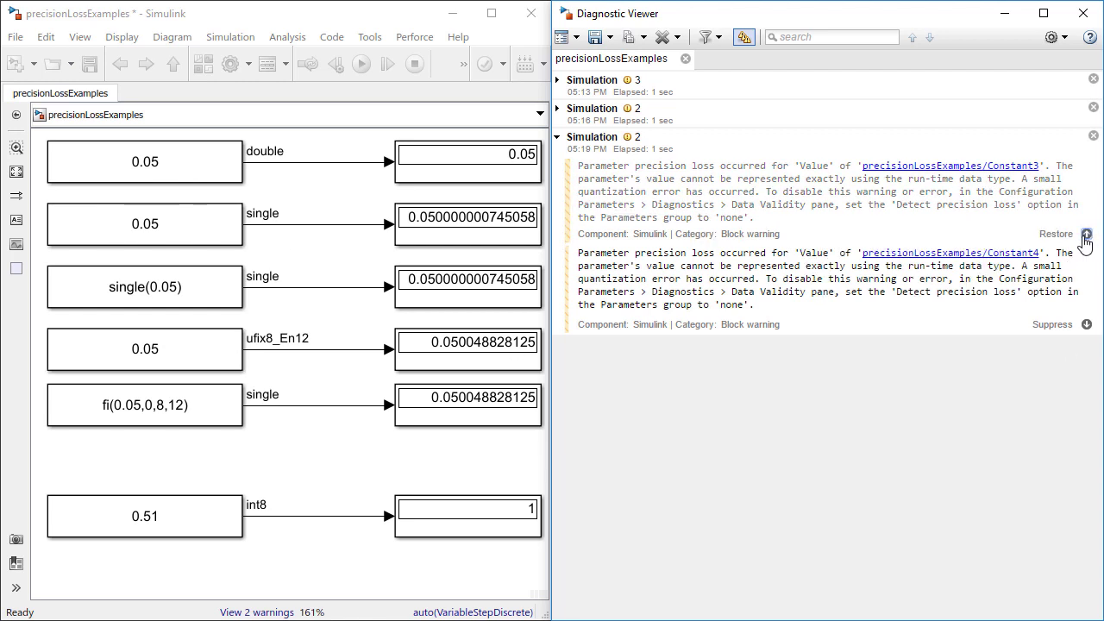
left_click(931, 255)
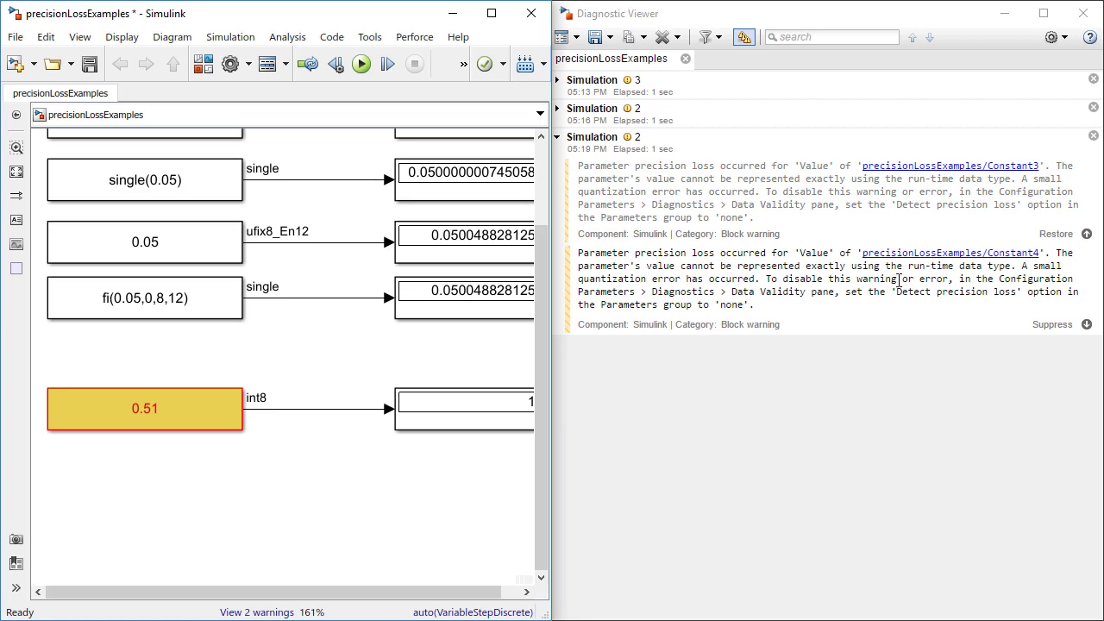
left_click(170, 417)
left_click(337, 495)
Run the int8 quantization of 0.51 in MATLAB, returning 1, and reselect the 0.51 block.
key("alt+Tab")
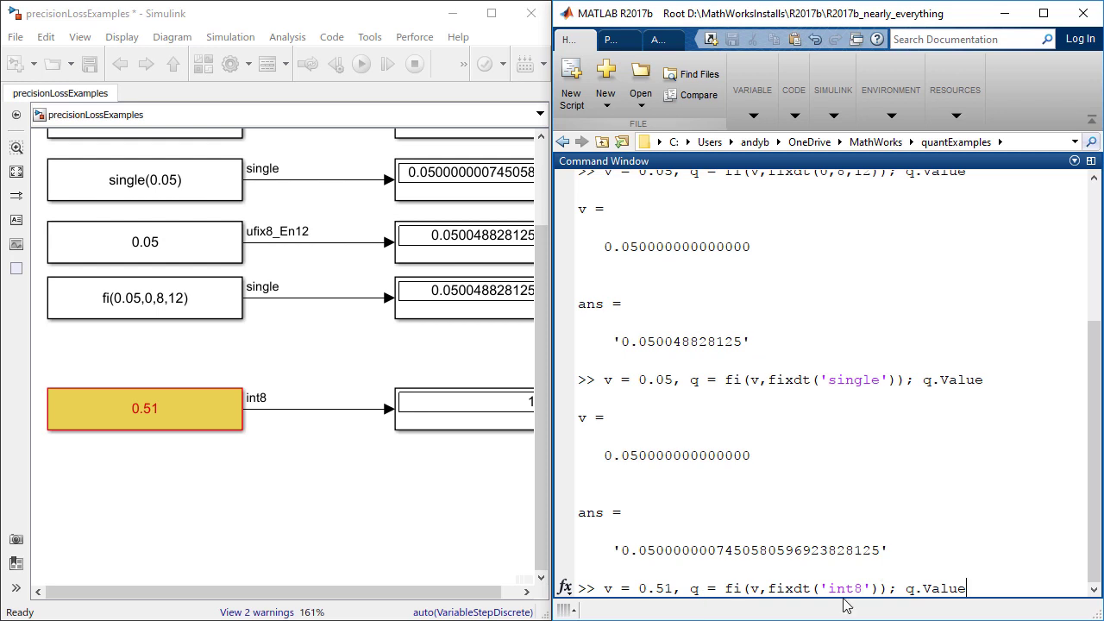
key("Return")
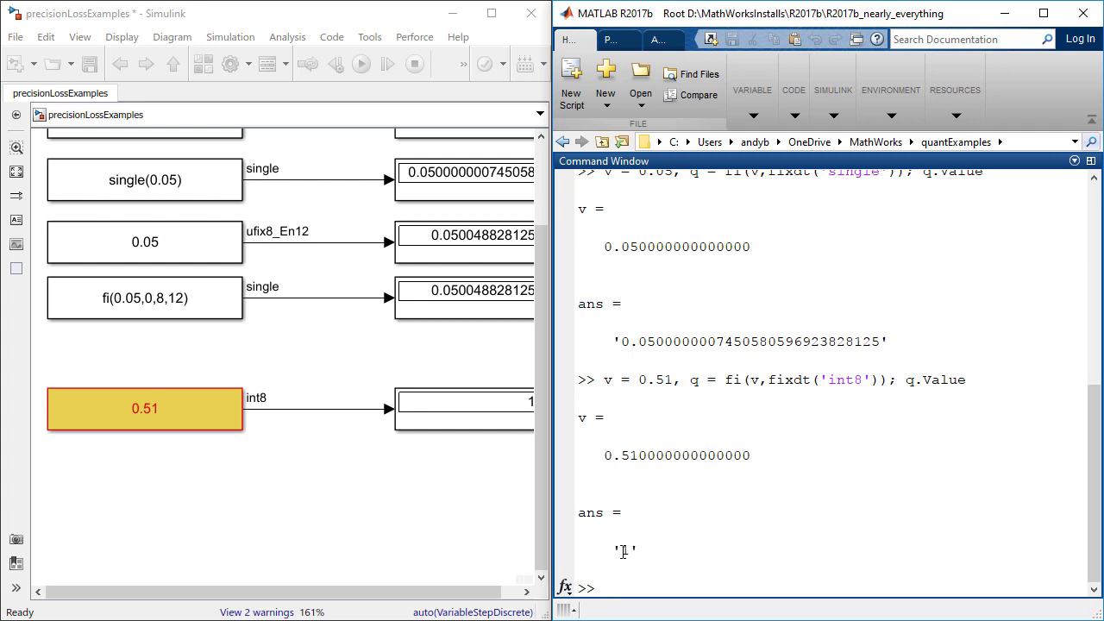
left_click(195, 411)
left_click(379, 528)
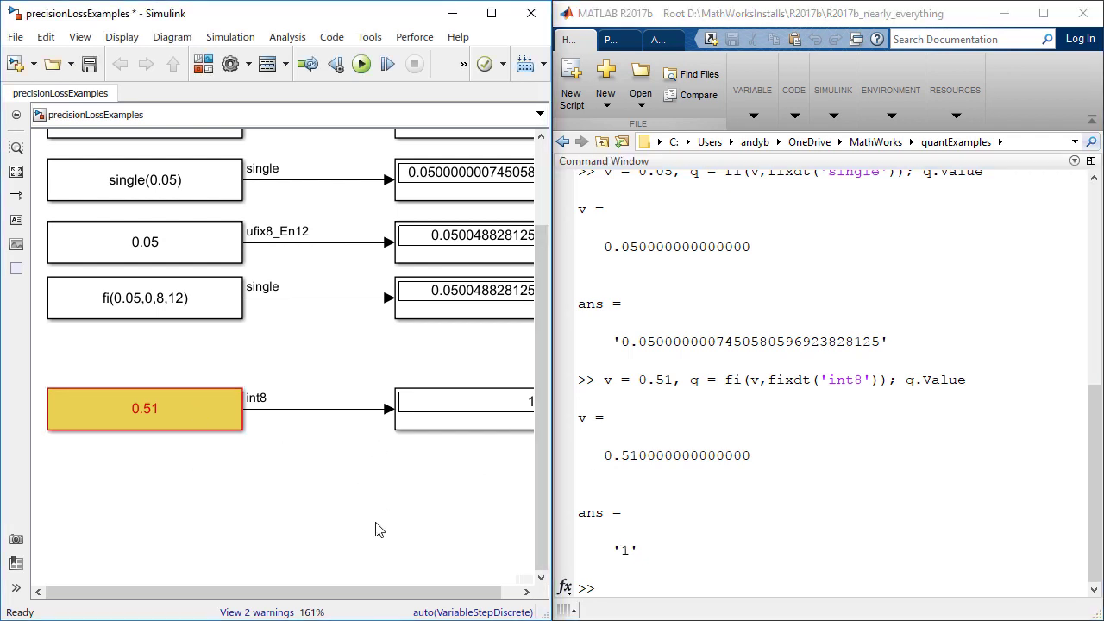
Prefix Constant4's value with 100* to make 100*0.51, then rerun so it displays 51.
left_click_drag(405, 592, 311, 592)
left_click(205, 424)
double_click(203, 419)
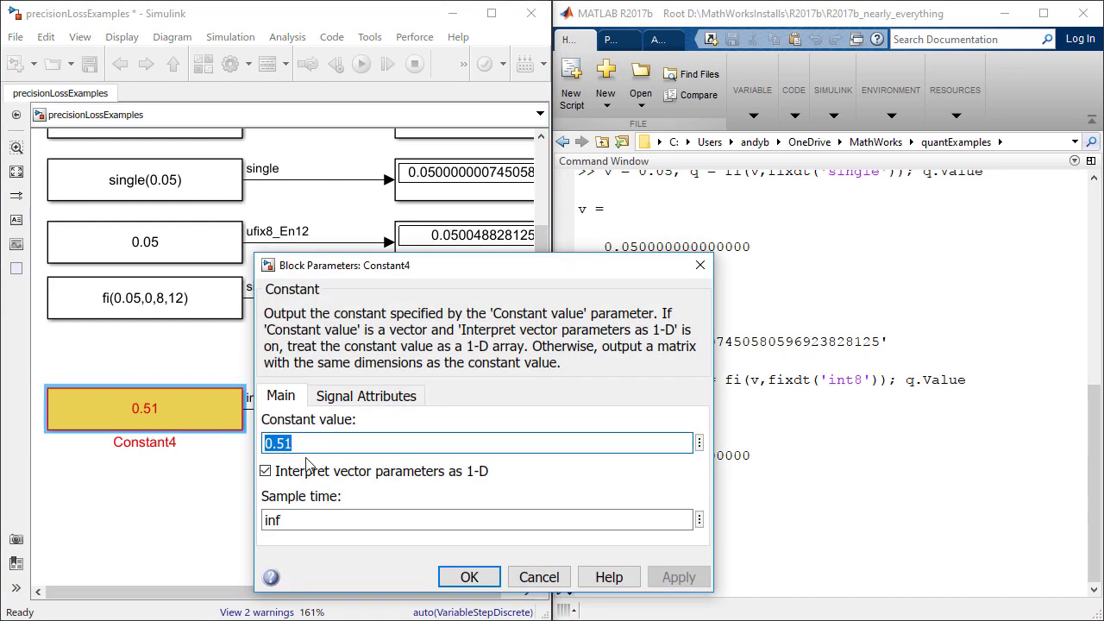
left_click(316, 445)
key("Home")
type("100*")
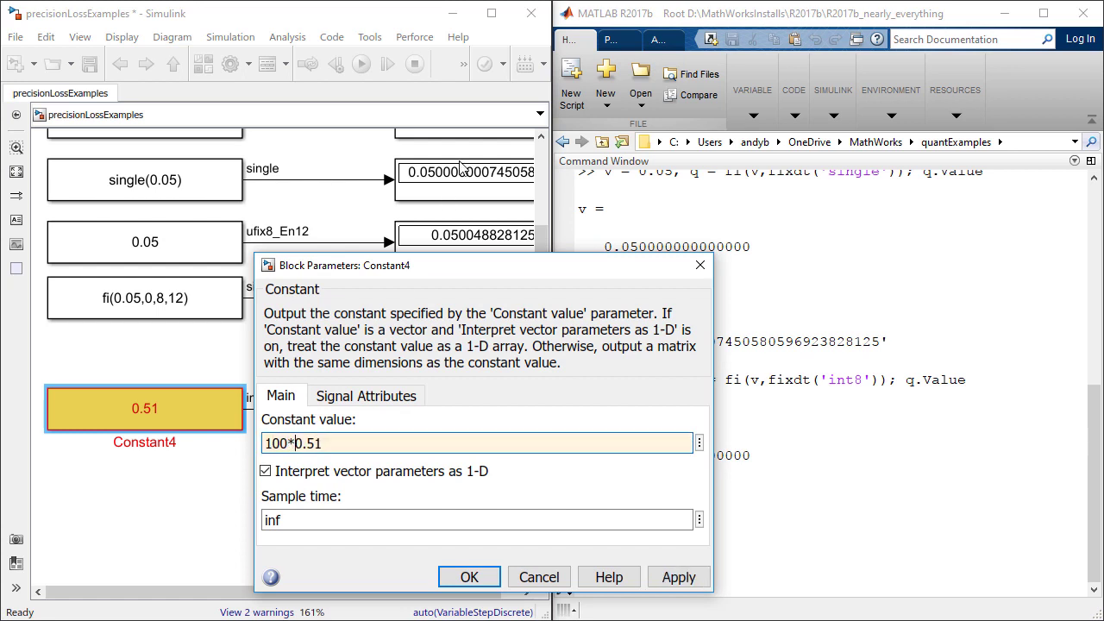
left_click(467, 578)
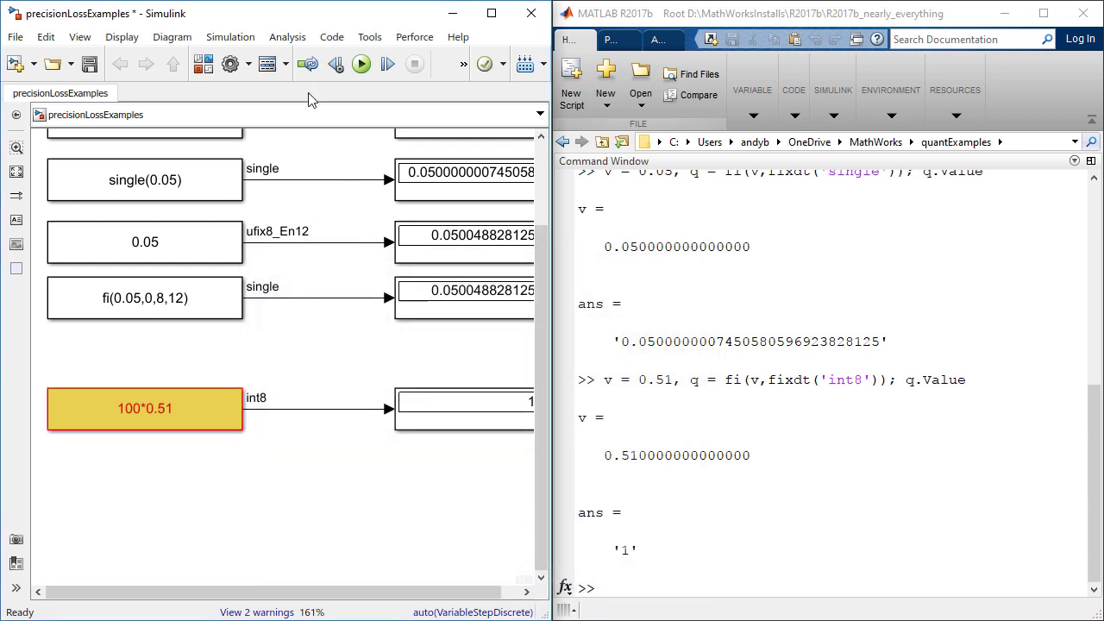
left_click(363, 65)
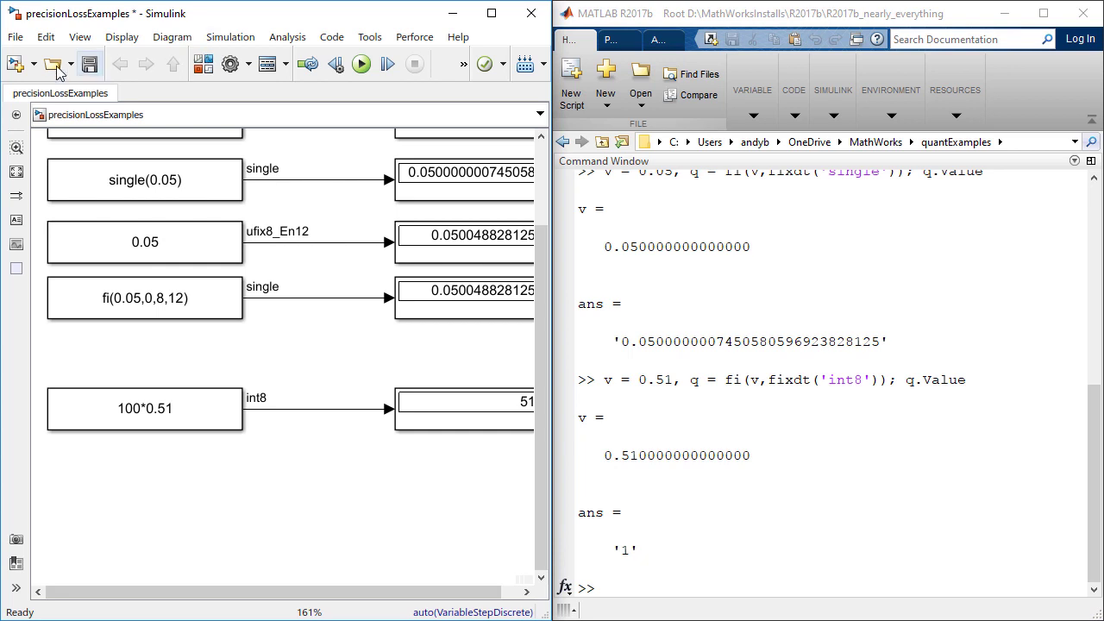
Save the model and paste Simulink.restoreDiagnostic(gcb) at the MATLAB prompt without running it.
left_click(89, 69)
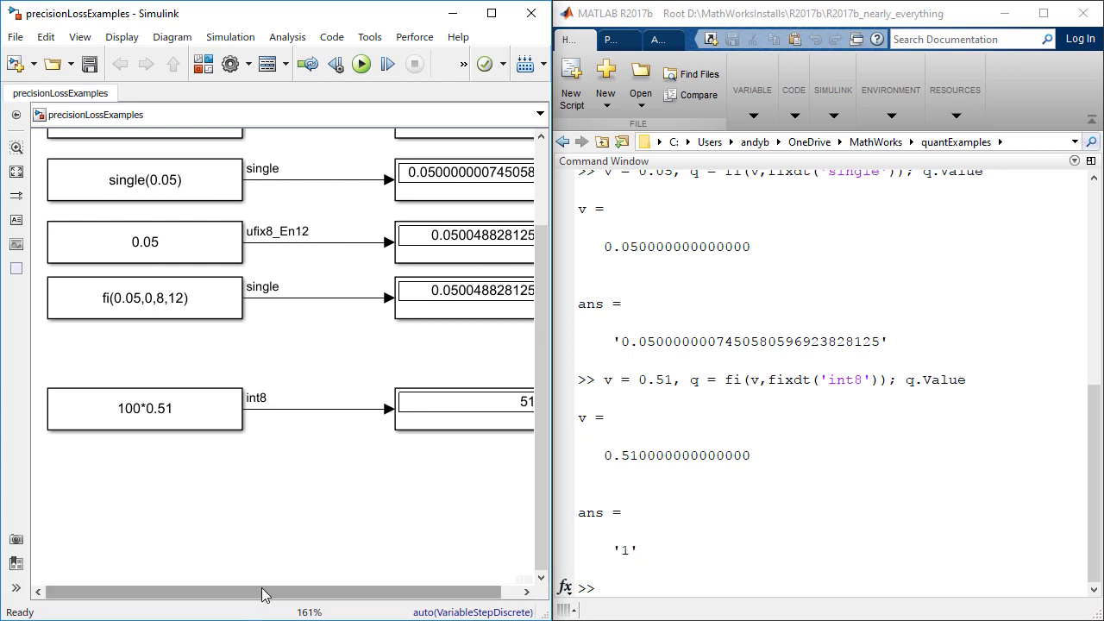
left_click_drag(264, 594, 307, 595)
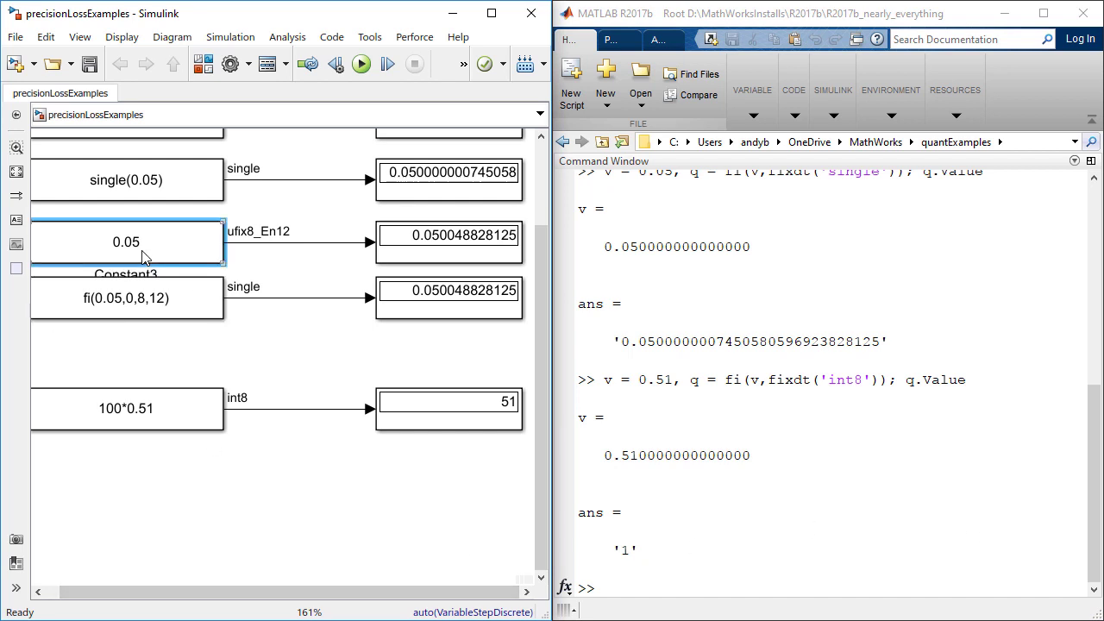
left_click(957, 560)
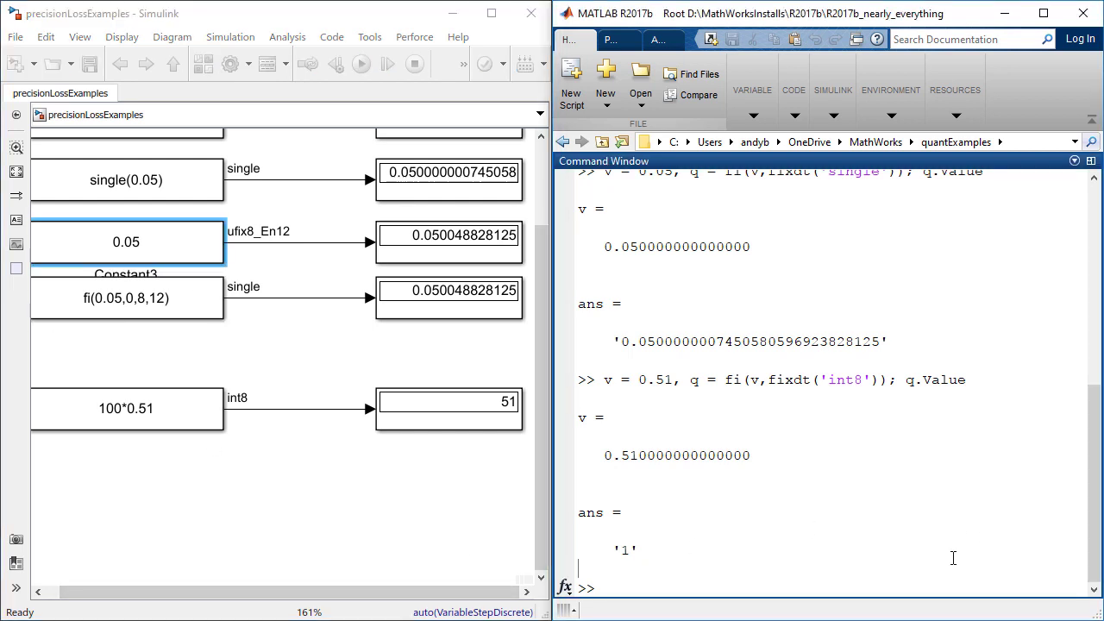
type("Simulink.restoreDiagnostic(gcb)")
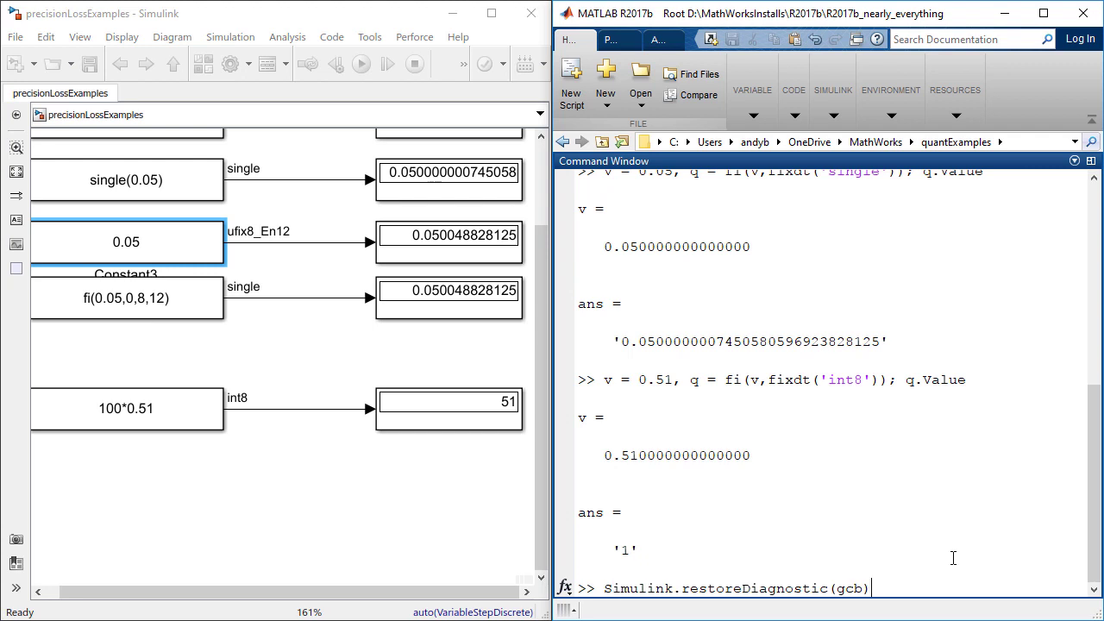
left_click(399, 565)
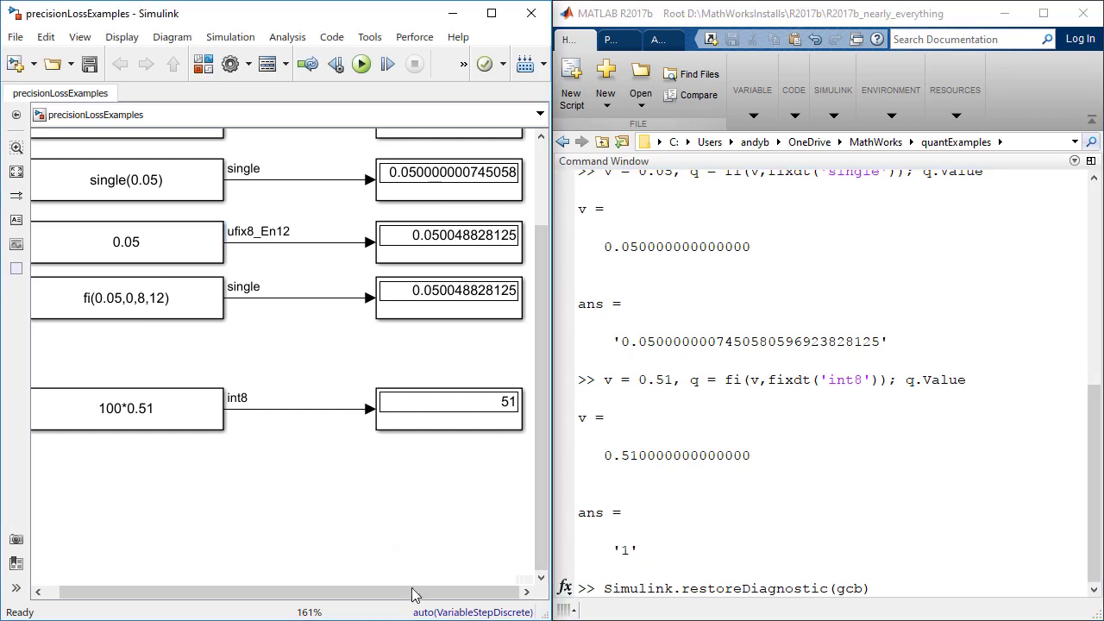
left_click_drag(419, 592, 191, 572)
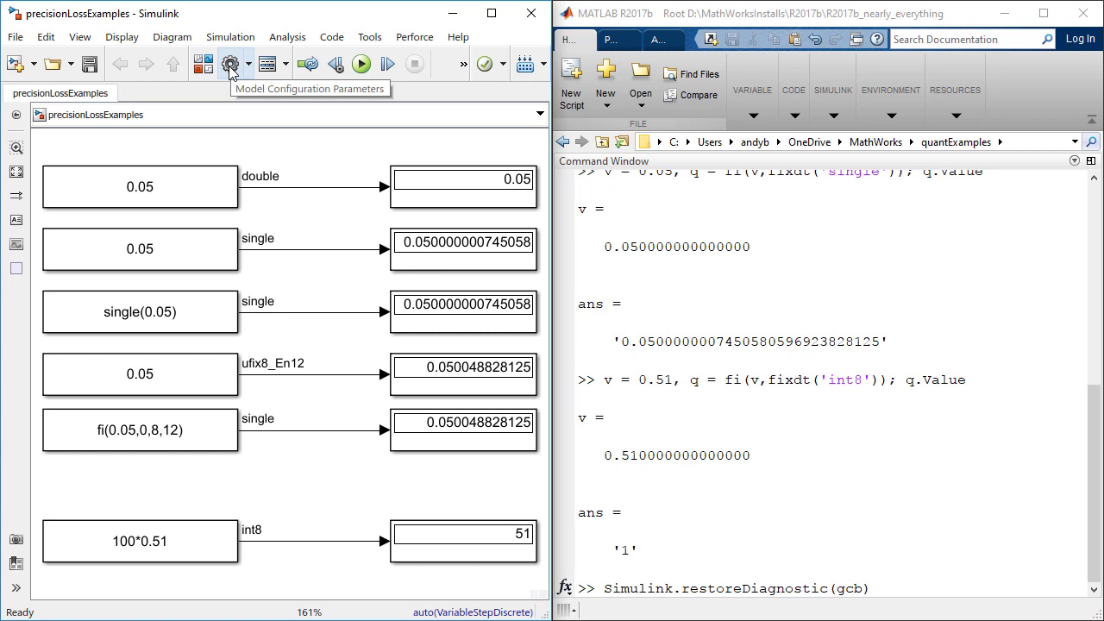
Open the model's Configuration Parameters and search 'prec' to reach the Detect precision loss setting.
left_click(229, 66)
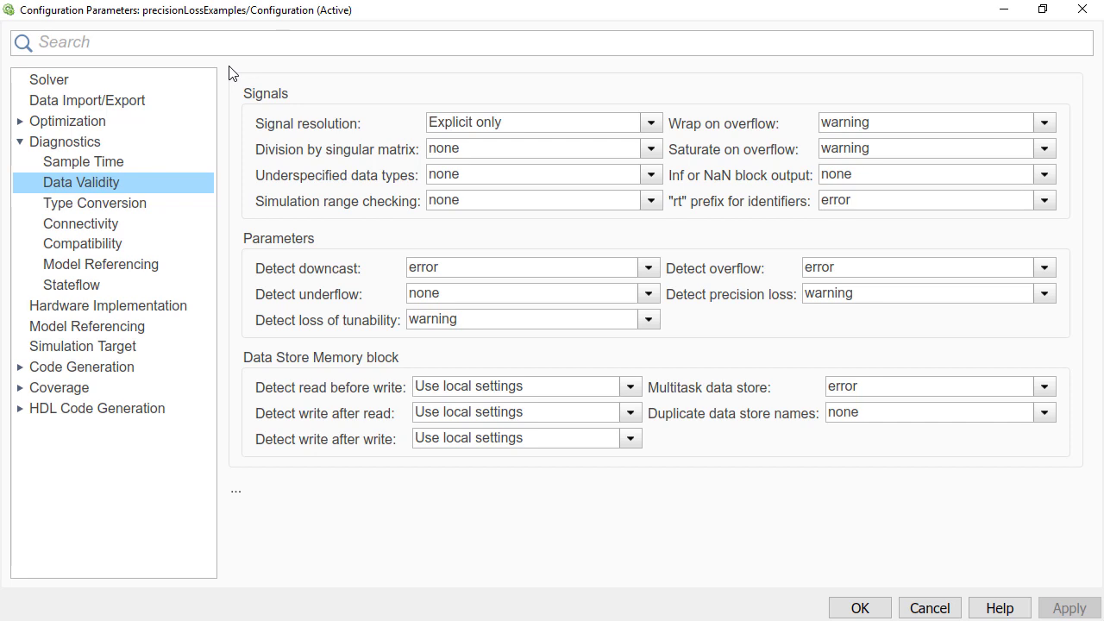
left_click(220, 48)
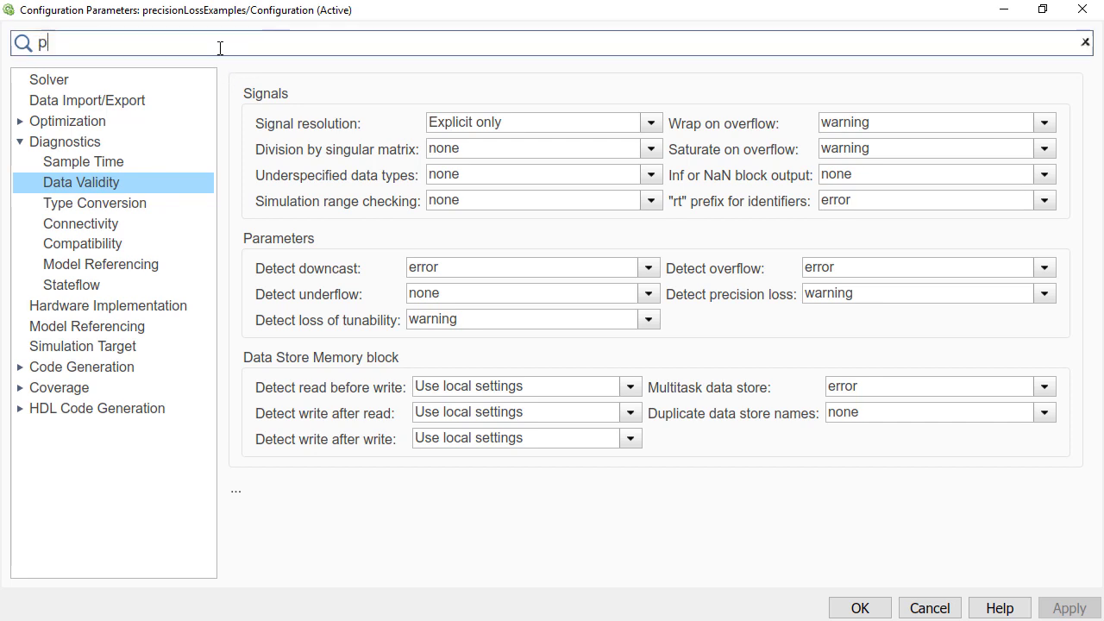
type("prec")
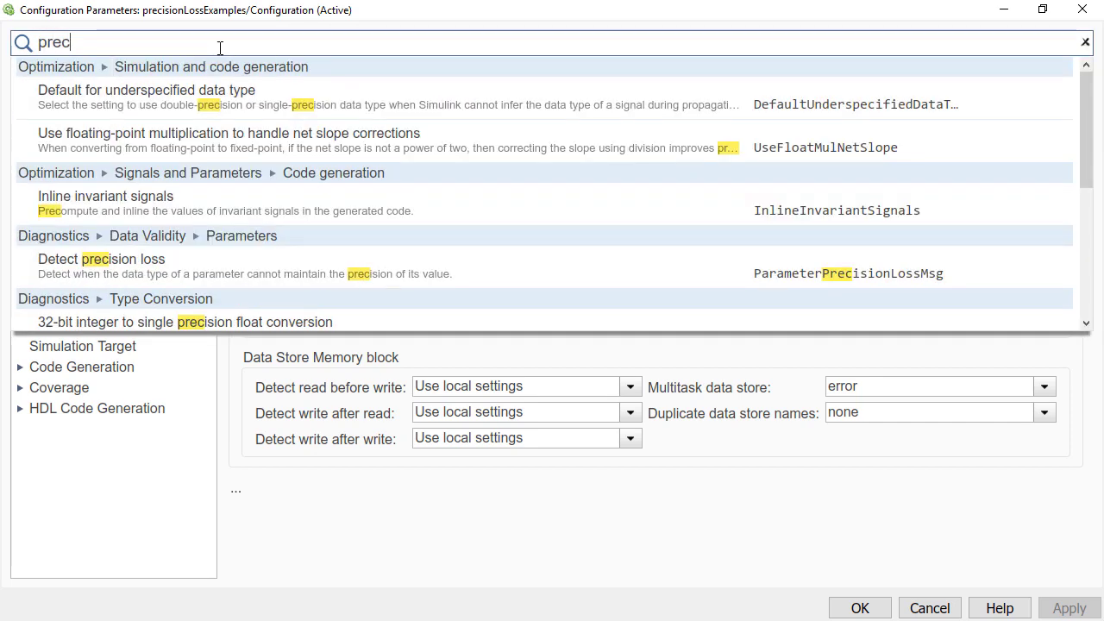
left_click(213, 277)
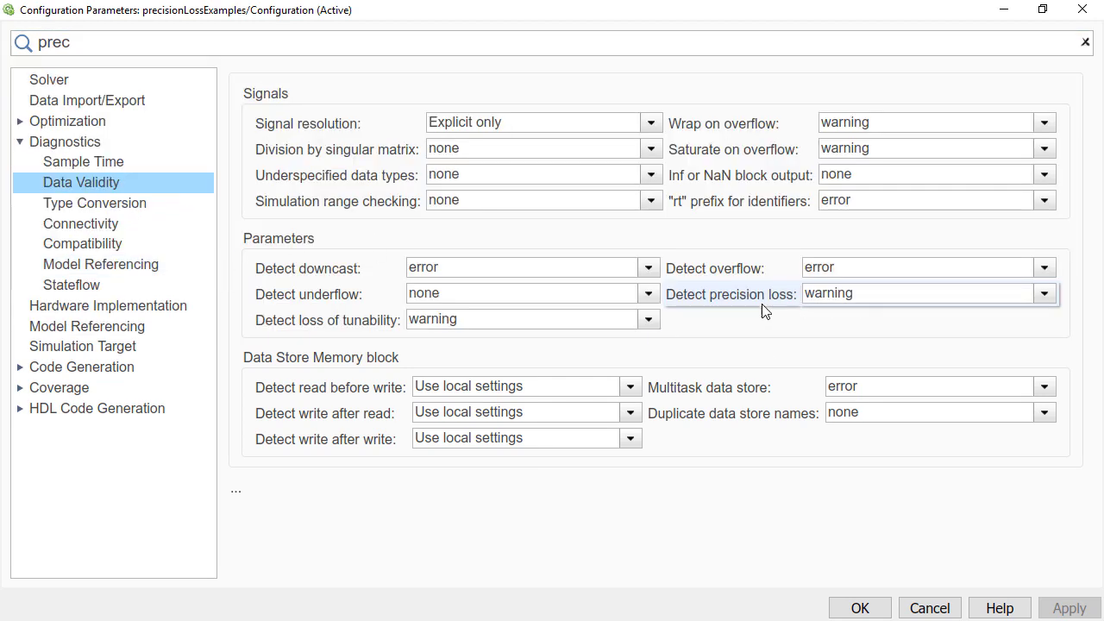
Set Detect precision loss to none and apply the change.
mouse_move(764, 310)
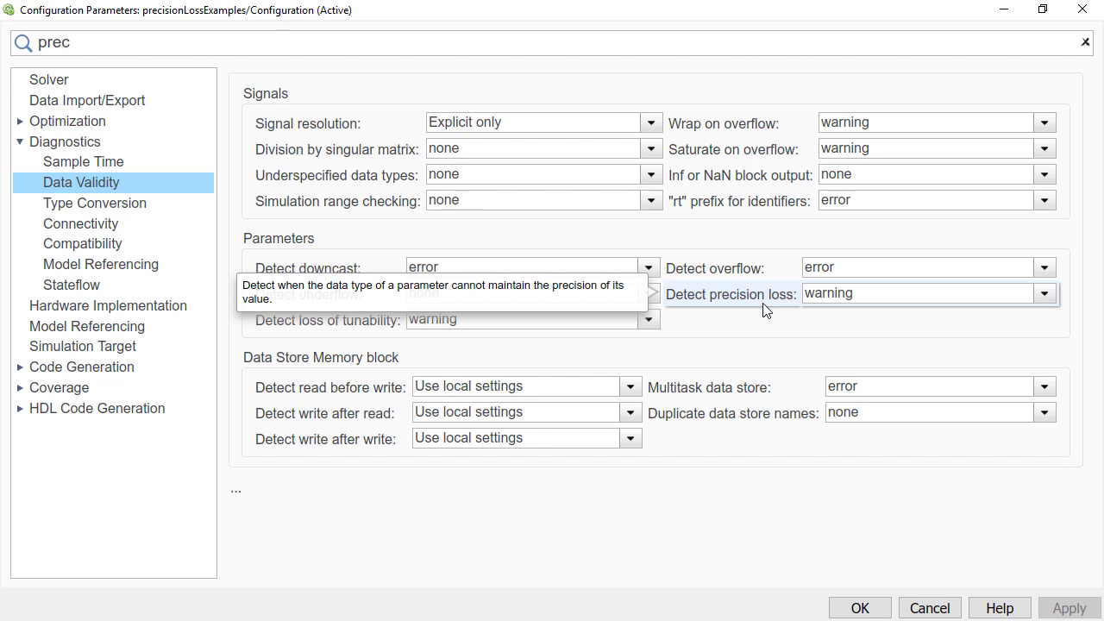
left_click(857, 300)
left_click(834, 312)
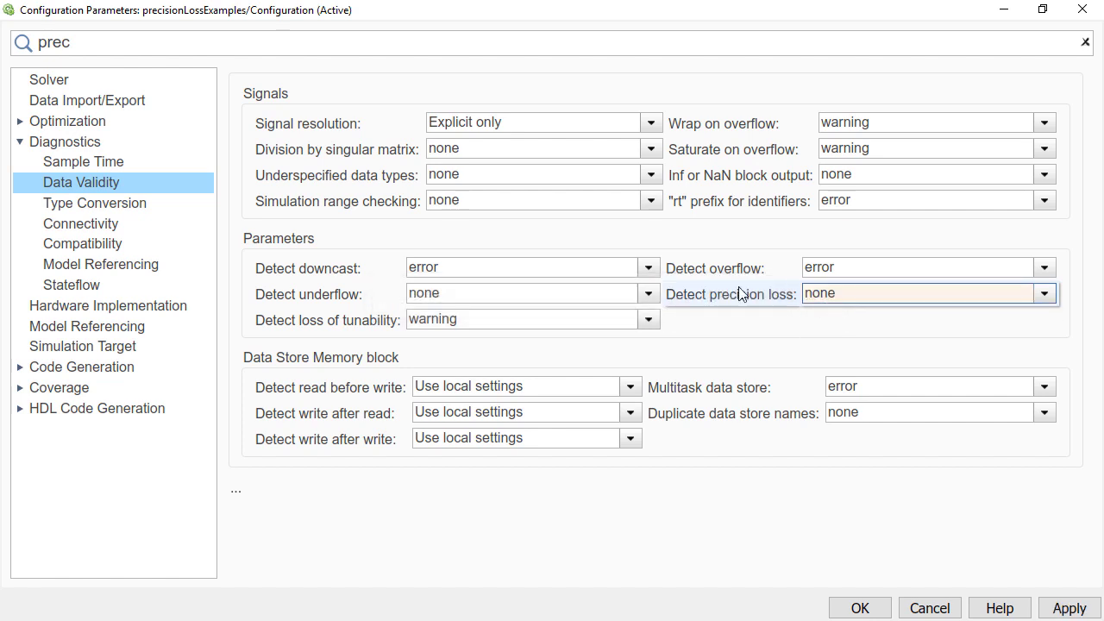
left_click(1063, 609)
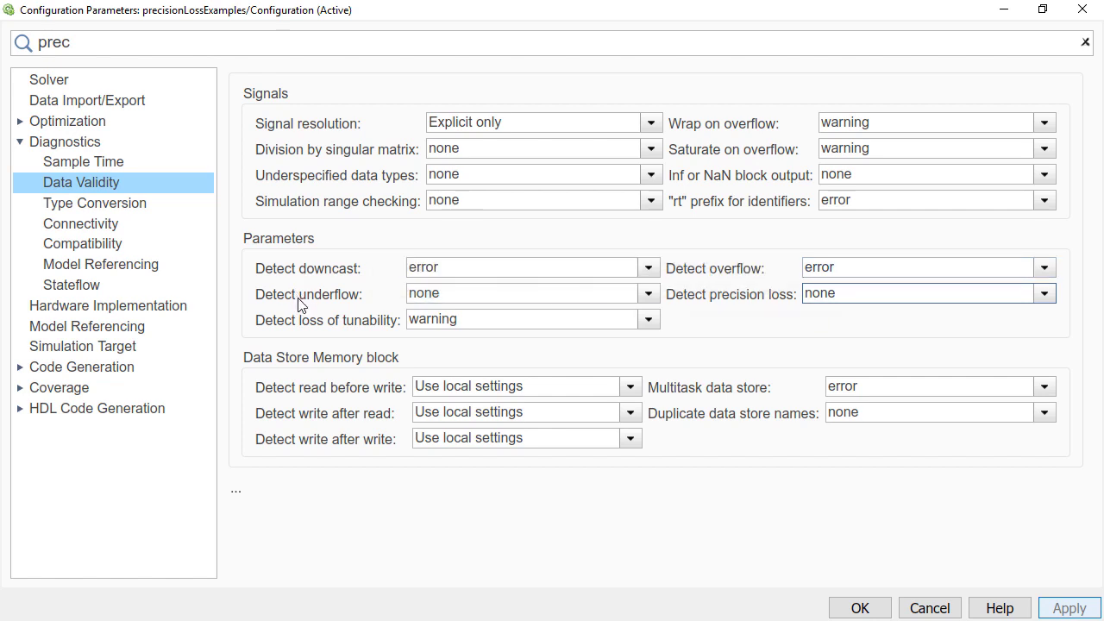
Switch Detect underflow to warning, return Detect precision loss to warning, and apply.
left_click(649, 295)
left_click(449, 330)
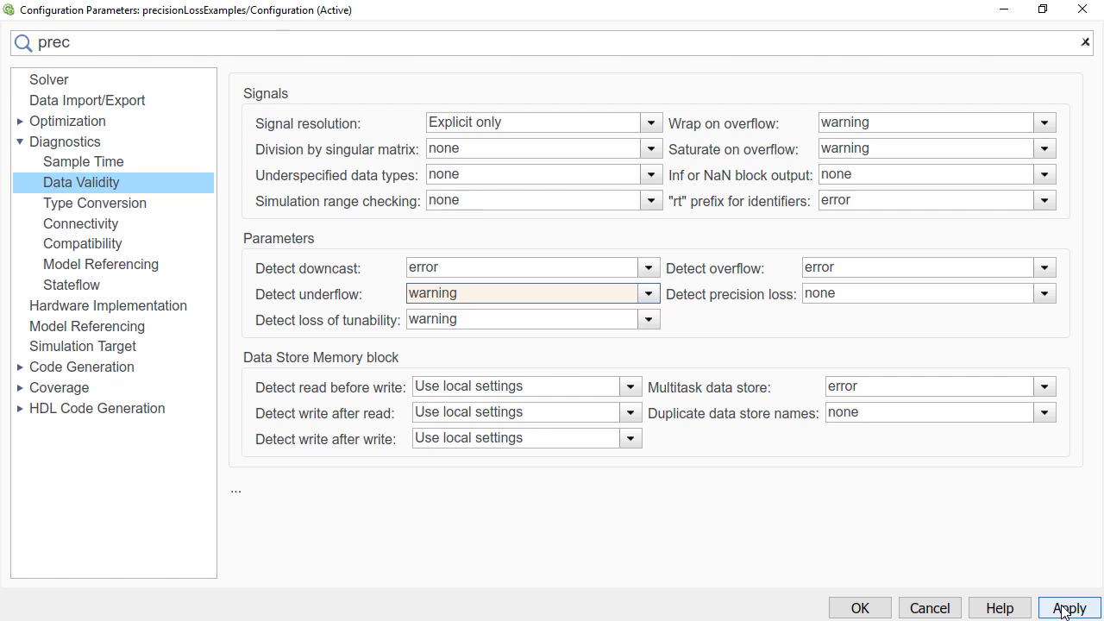
left_click(1042, 293)
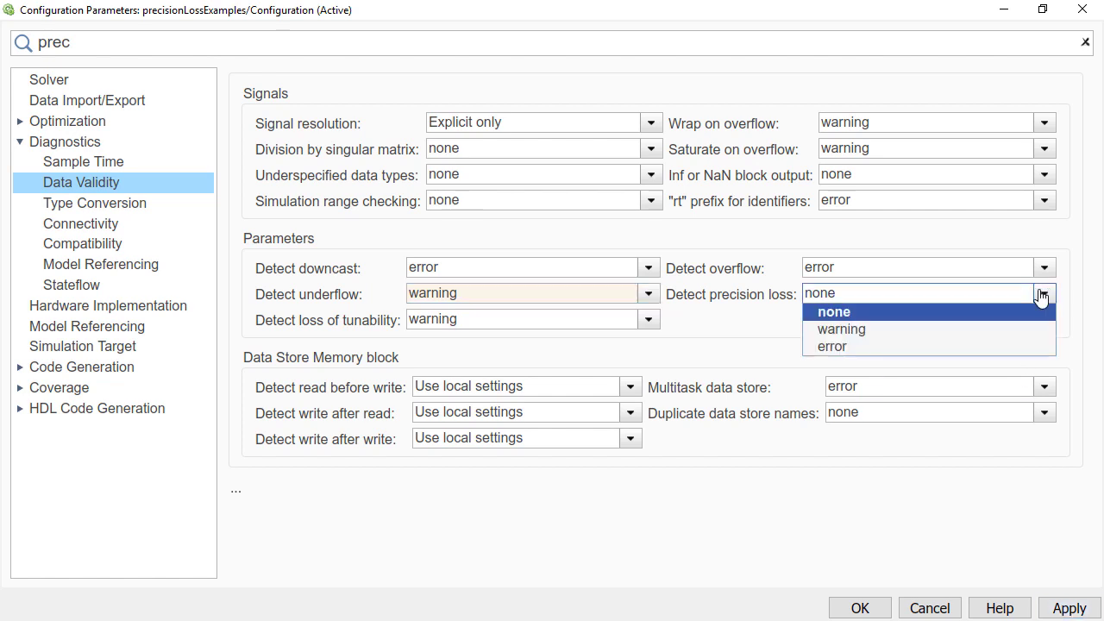
left_click(930, 329)
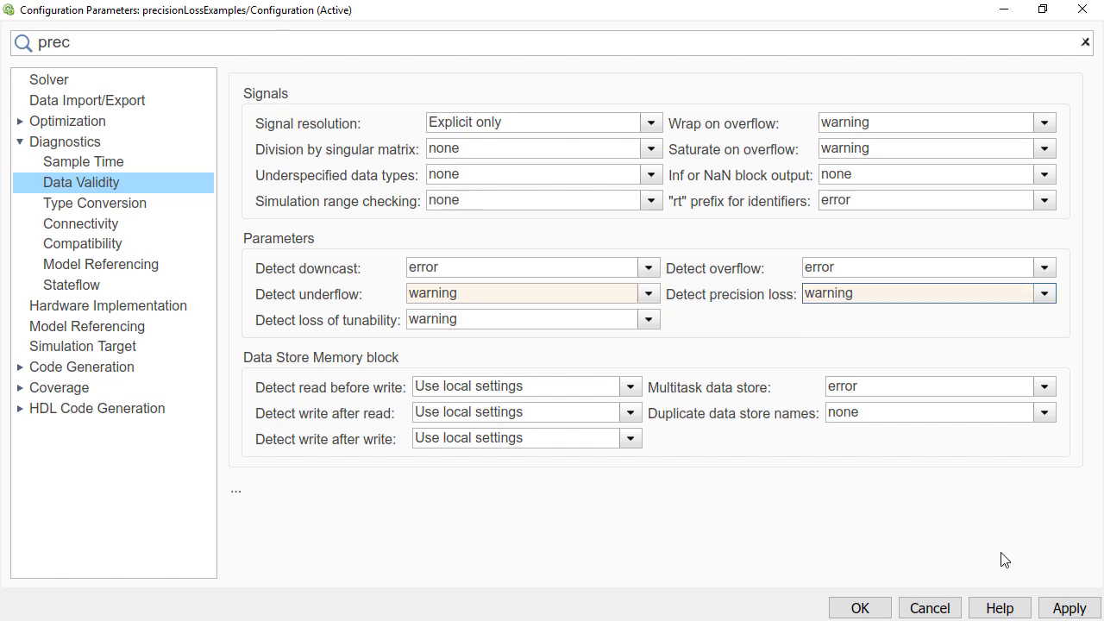
left_click(1059, 609)
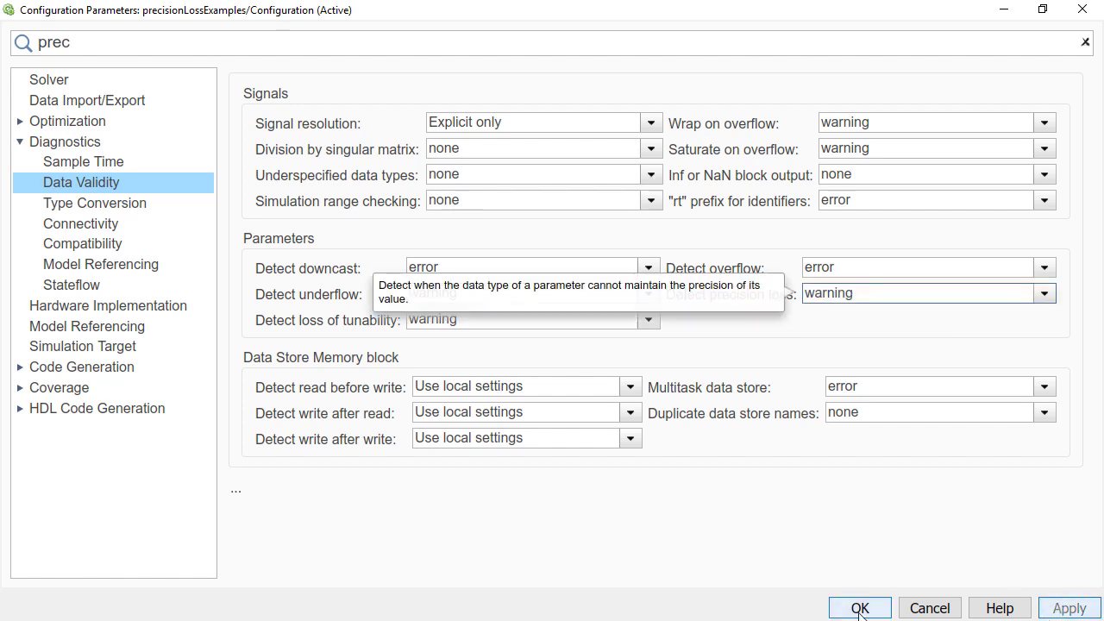